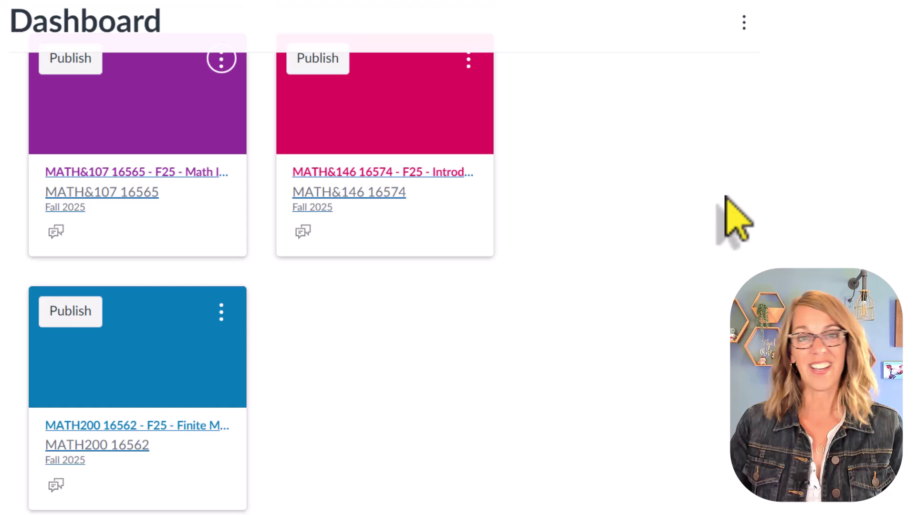
Step: Open the MATH200 16562 - F25 course card from the Dashboard
{"action": "left_click", "coordinate": [153, 427]}
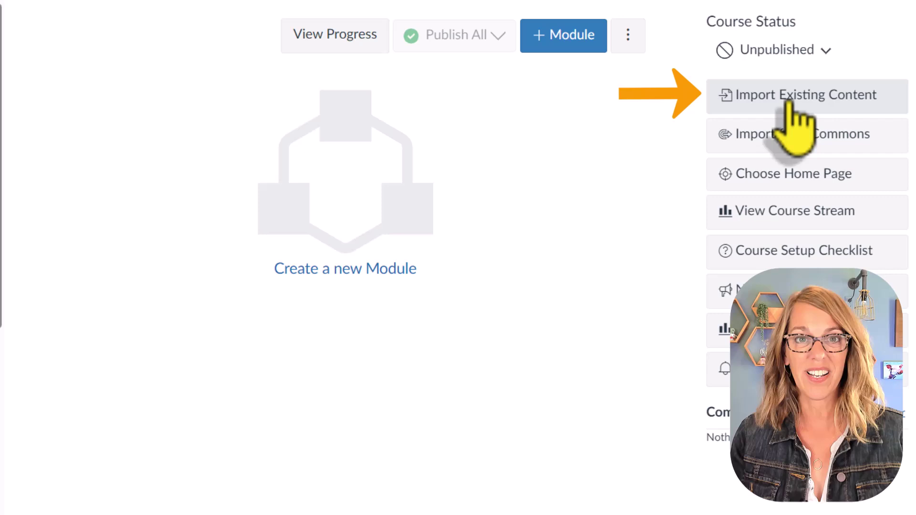
Step: Import existing content with Copy a Canvas Course, using MATH200 6379 - S25 - Finite Mathematics as the source
{"action": "left_click", "coordinate": [784, 102]}
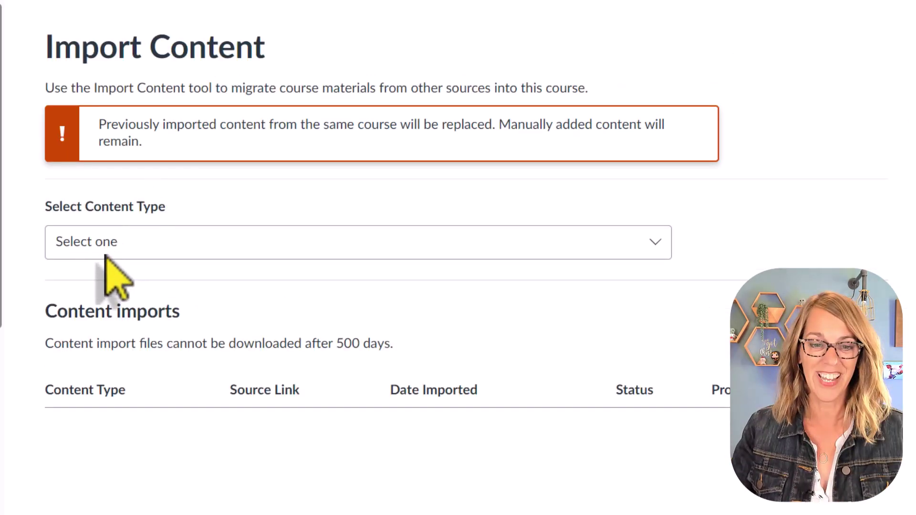
{"action": "left_click", "coordinate": [663, 246]}
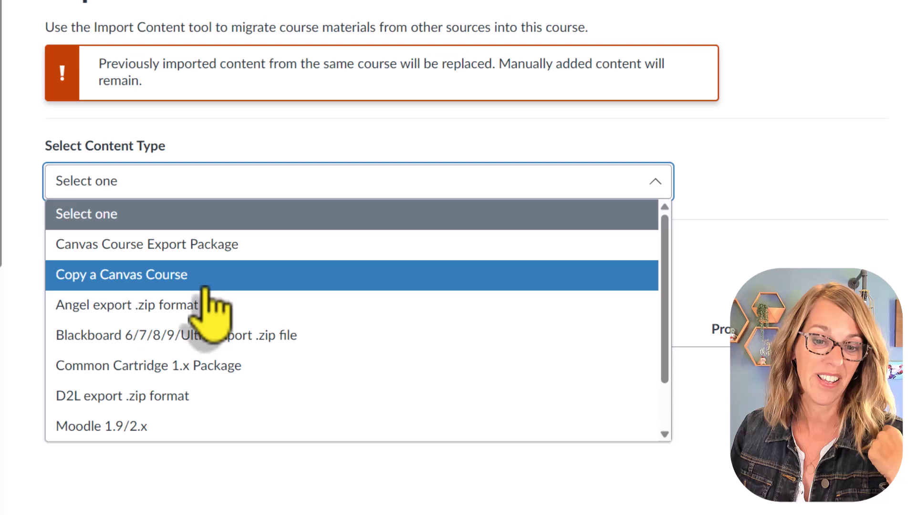
{"action": "double_click", "coordinate": [205, 288]}
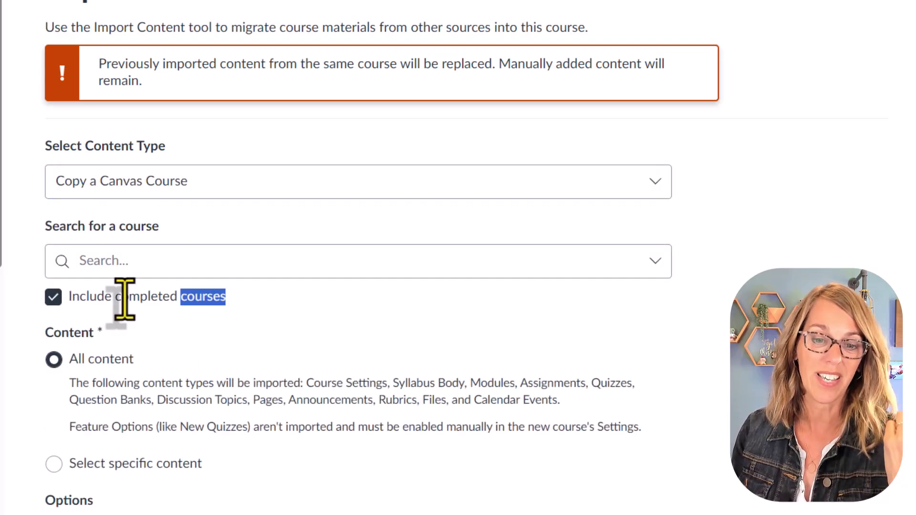
{"action": "left_click", "coordinate": [106, 267]}
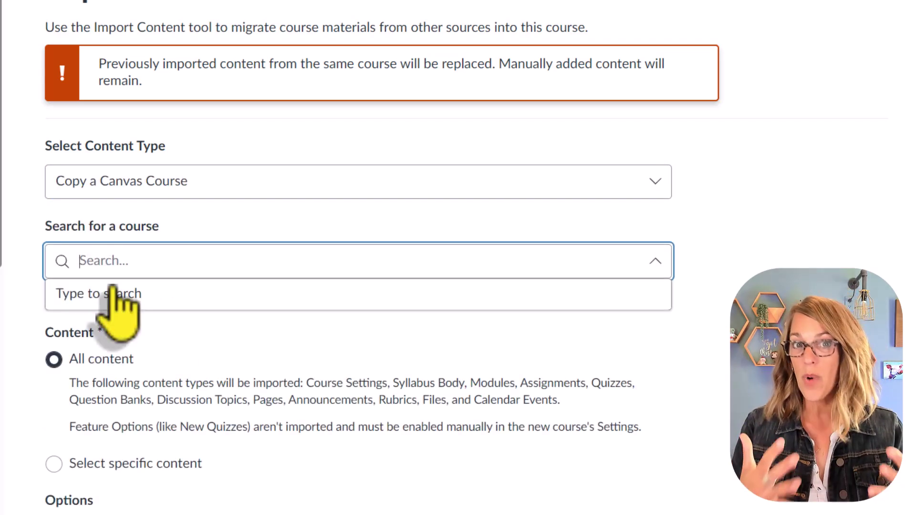
{"action": "type", "text": "S25"}
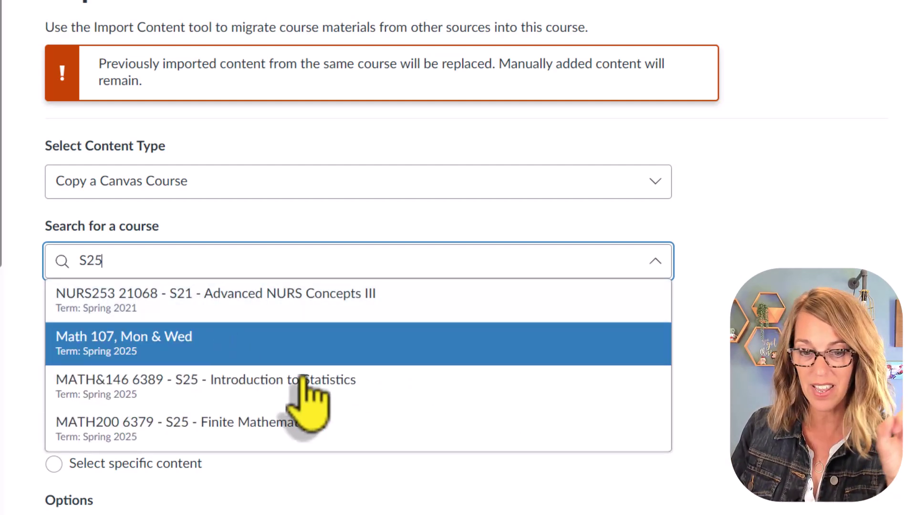
{"action": "left_click", "coordinate": [234, 443]}
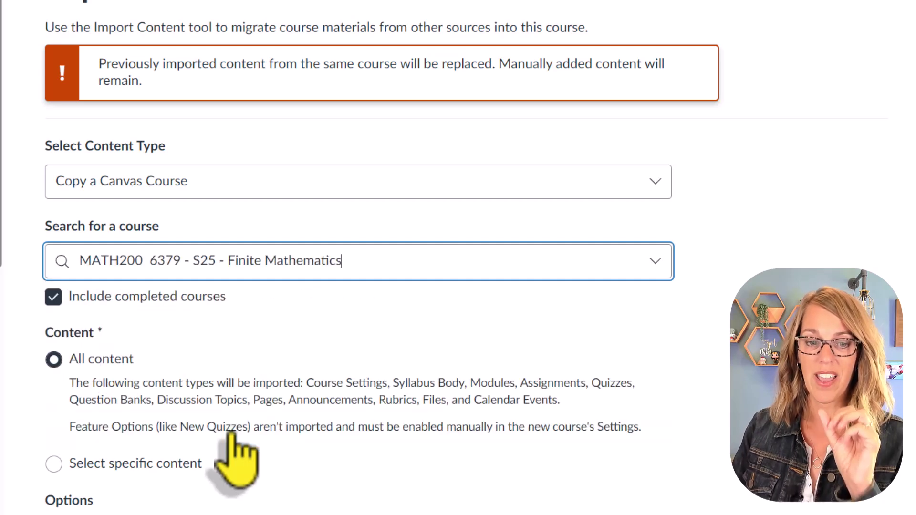
Step: Turn on Adjust events and due dates with Shift dates and a new beginning date of September 22, 2025
{"action": "scroll", "coordinate": [415, 367], "scroll_direction": "down", "scroll_amount": 2}
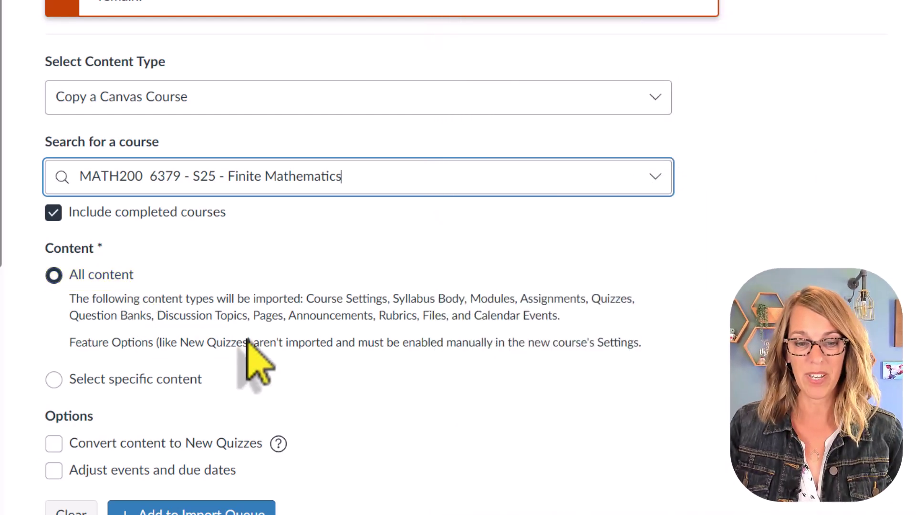
{"action": "scroll", "coordinate": [286, 365], "scroll_direction": "down", "scroll_amount": 1}
{"action": "scroll", "coordinate": [291, 365], "scroll_direction": "down", "scroll_amount": 3}
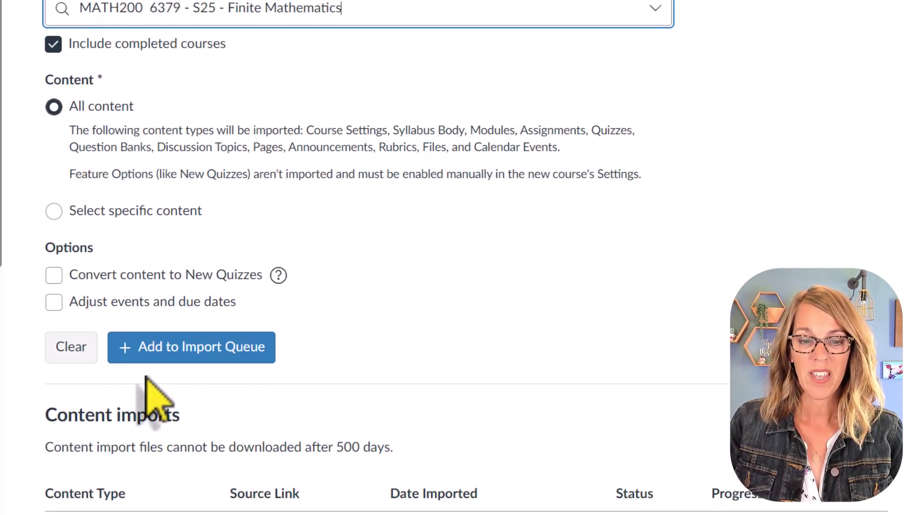
{"action": "left_click", "coordinate": [54, 303]}
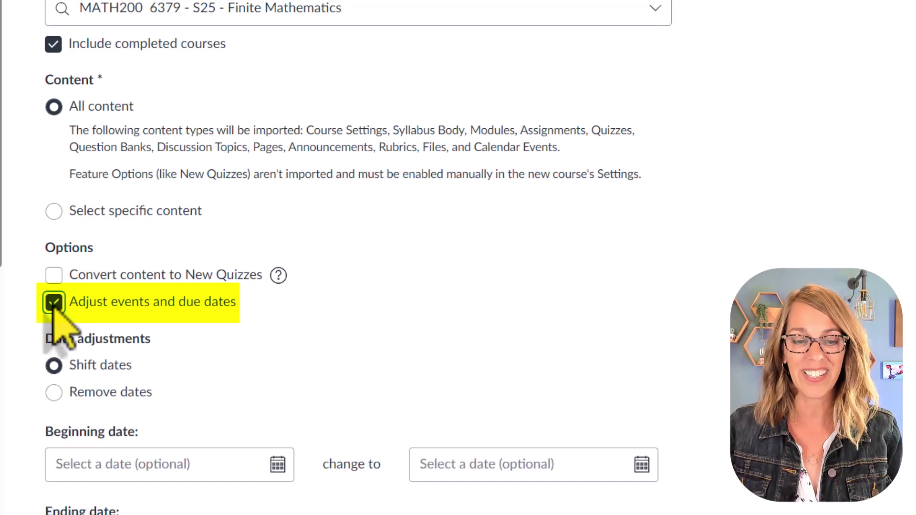
{"action": "scroll", "coordinate": [76, 270], "scroll_direction": "down", "scroll_amount": 2}
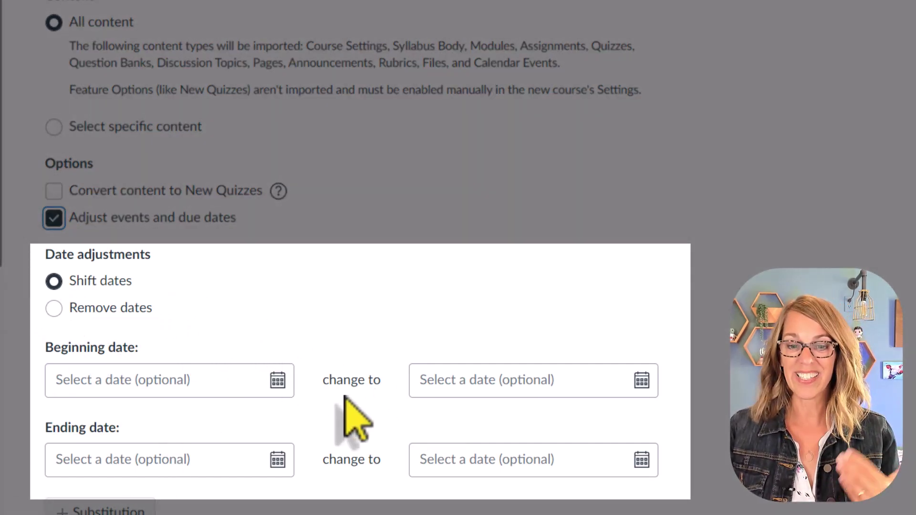
{"action": "left_click", "coordinate": [461, 381]}
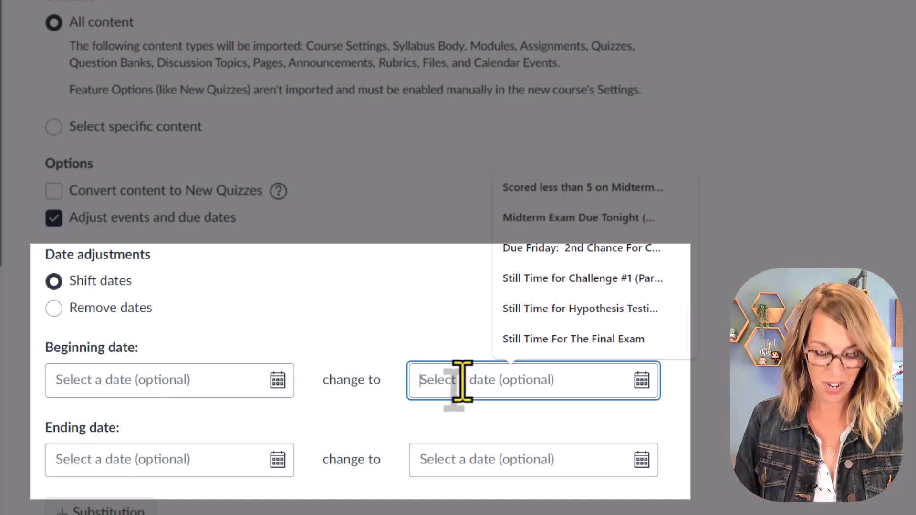
{"action": "type", "text": "September "}
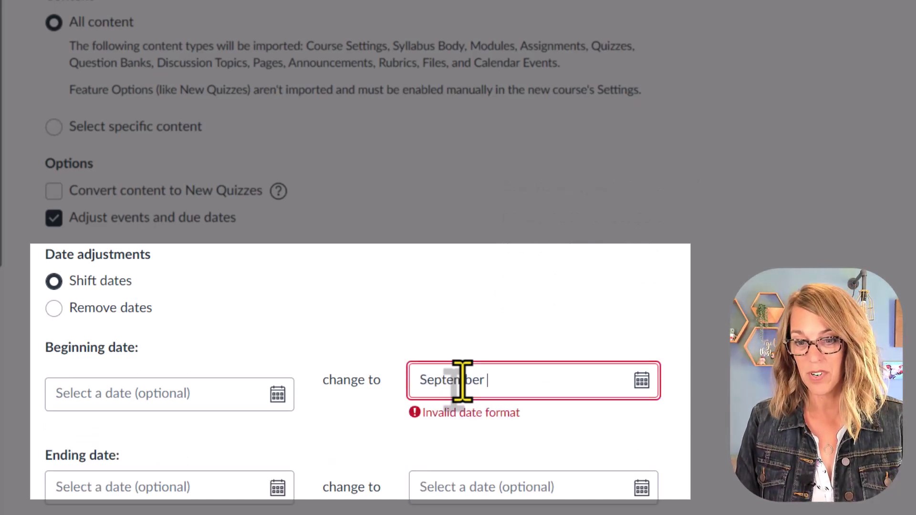
{"action": "type", "text": "22"}
{"action": "type", "text": ", 2025"}
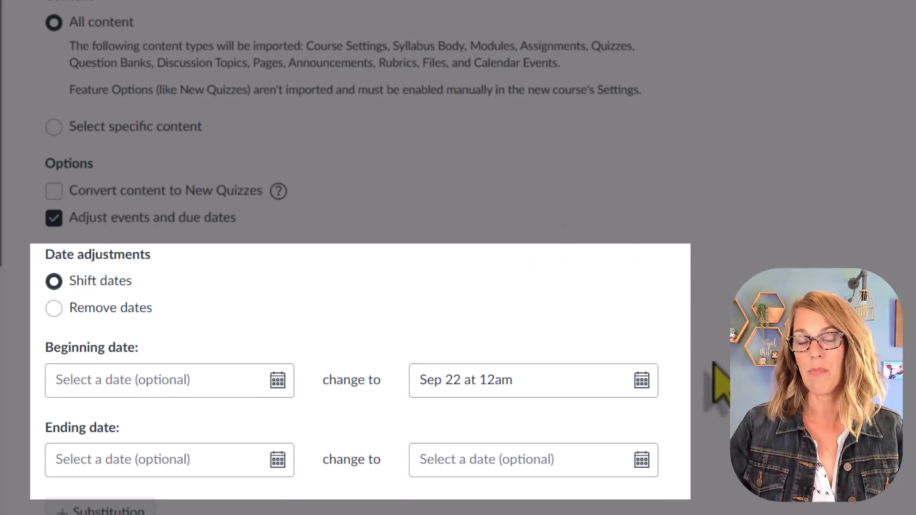
{"action": "scroll", "coordinate": [692, 384], "scroll_direction": "down", "scroll_amount": 3}
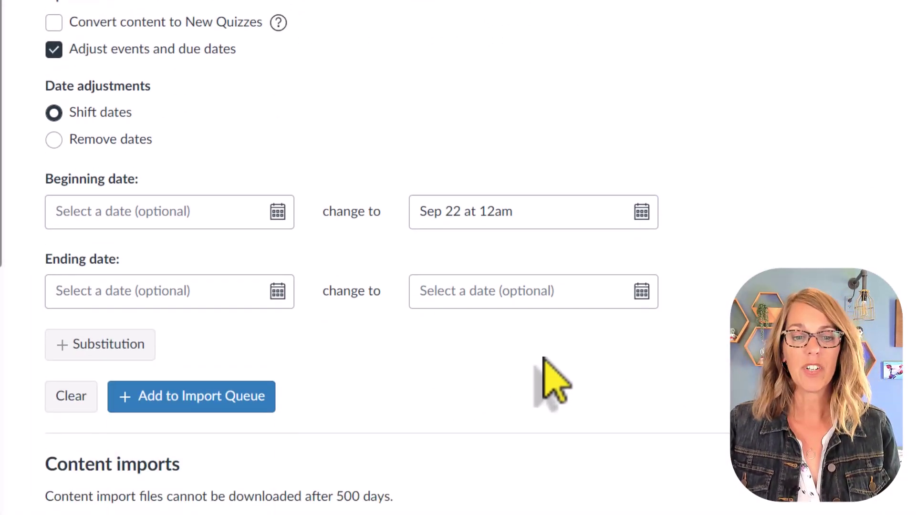
Step: Add the Finite Mathematics copy to the import queue and go to the course Modules
{"action": "left_click", "coordinate": [204, 400]}
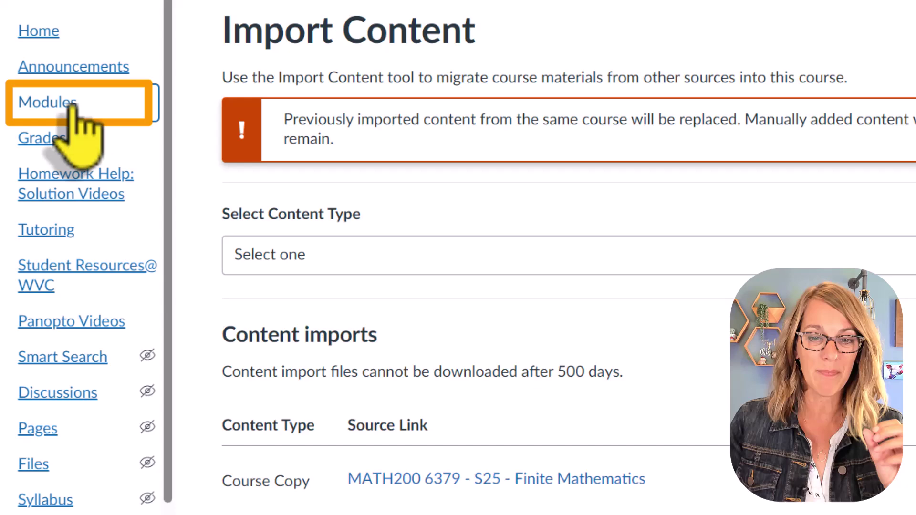
{"action": "left_click", "coordinate": [24, 115]}
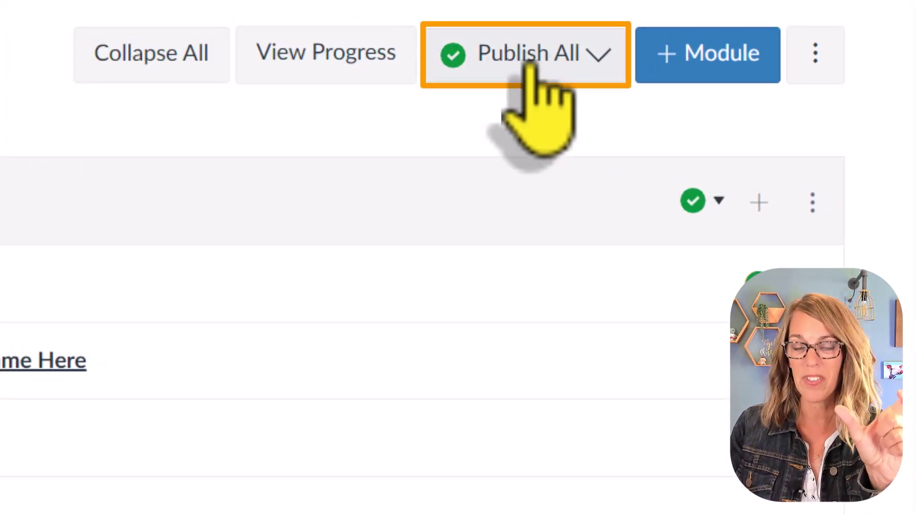
Step: Unpublish all modules and items from the Publish All menu and confirm
{"action": "left_click", "coordinate": [602, 57]}
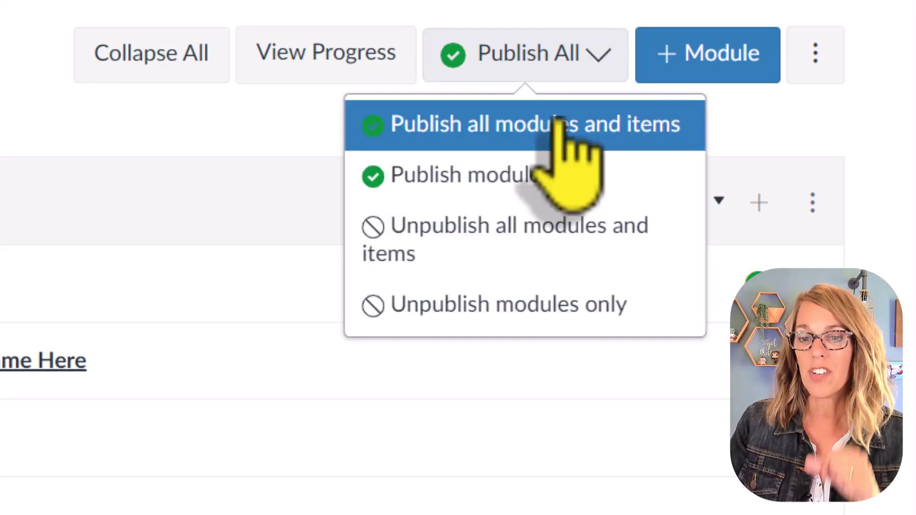
{"action": "left_click", "coordinate": [586, 241]}
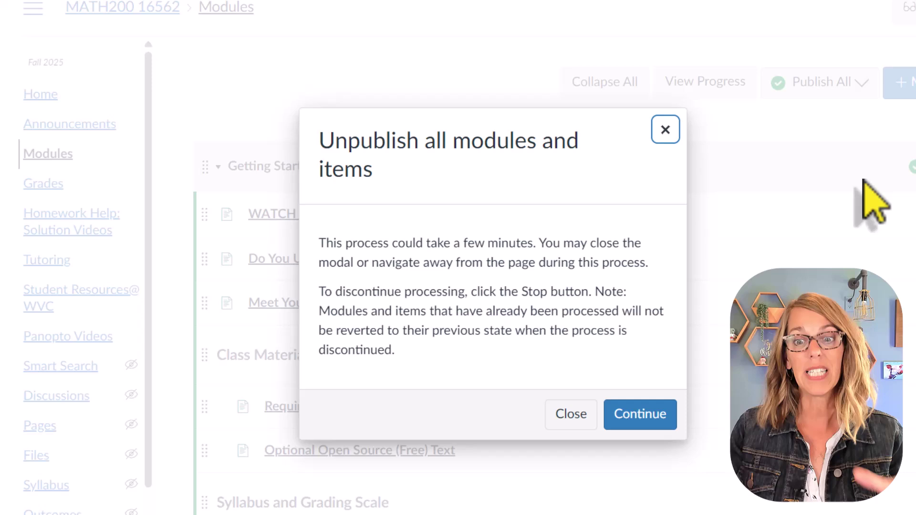
{"action": "left_click", "coordinate": [667, 420]}
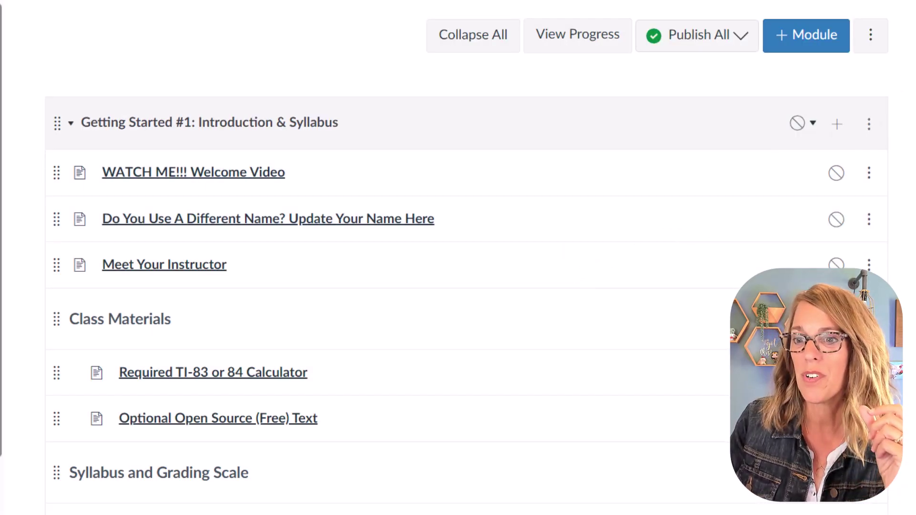
{"action": "scroll", "coordinate": [382, 258], "scroll_direction": "down", "scroll_amount": 15}
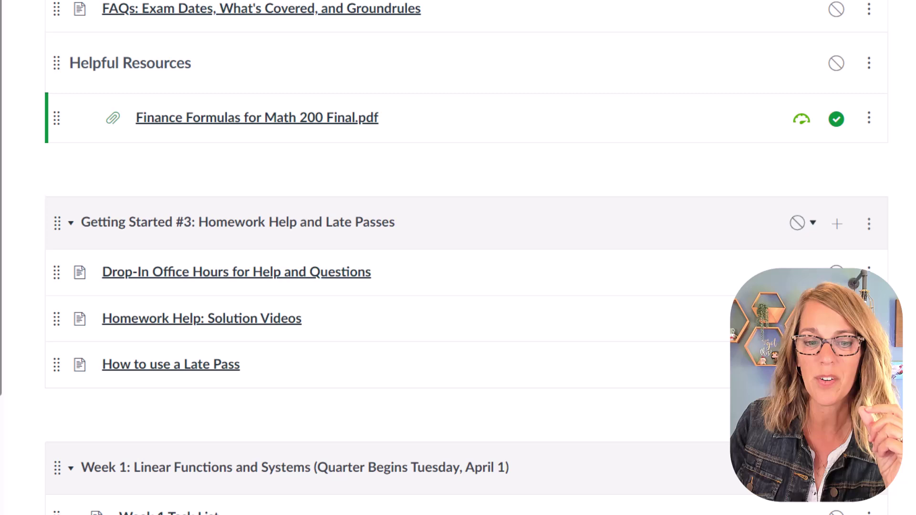
{"action": "scroll", "coordinate": [382, 258], "scroll_direction": "down", "scroll_amount": 10}
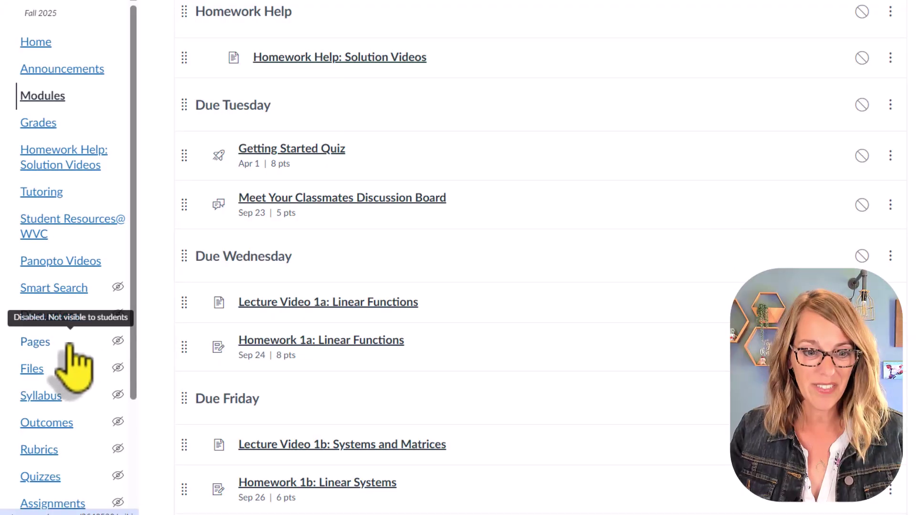
{"action": "scroll", "coordinate": [67, 352], "scroll_direction": "down", "scroll_amount": 3}
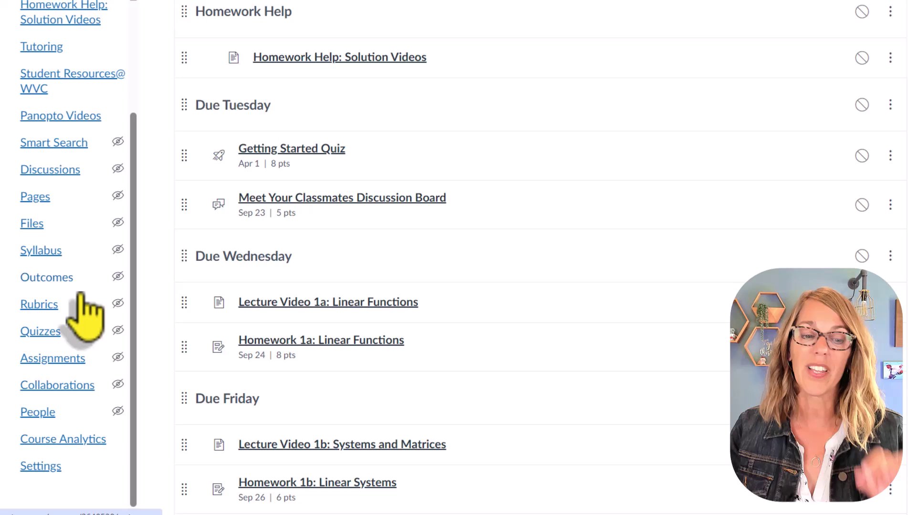
Step: Open Edit Assignment Dates from the Assignments page's options menu
{"action": "left_click", "coordinate": [61, 365]}
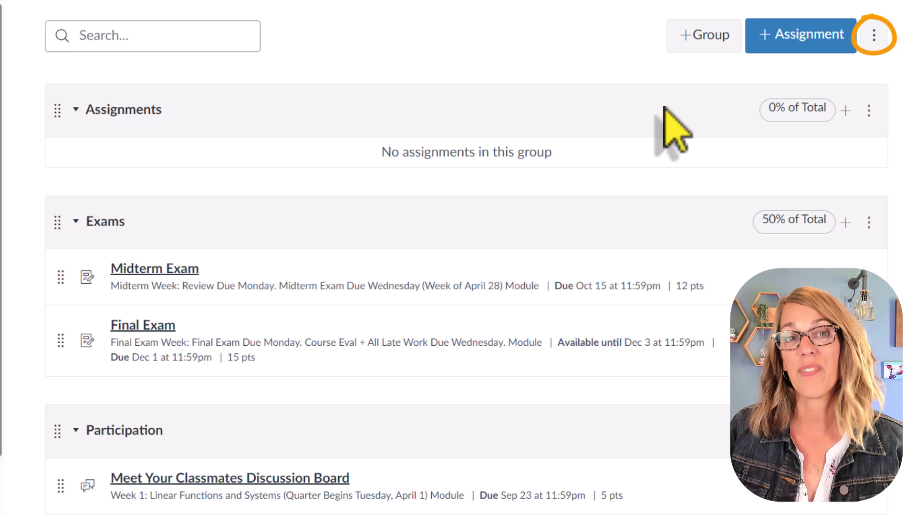
{"action": "left_click", "coordinate": [874, 36]}
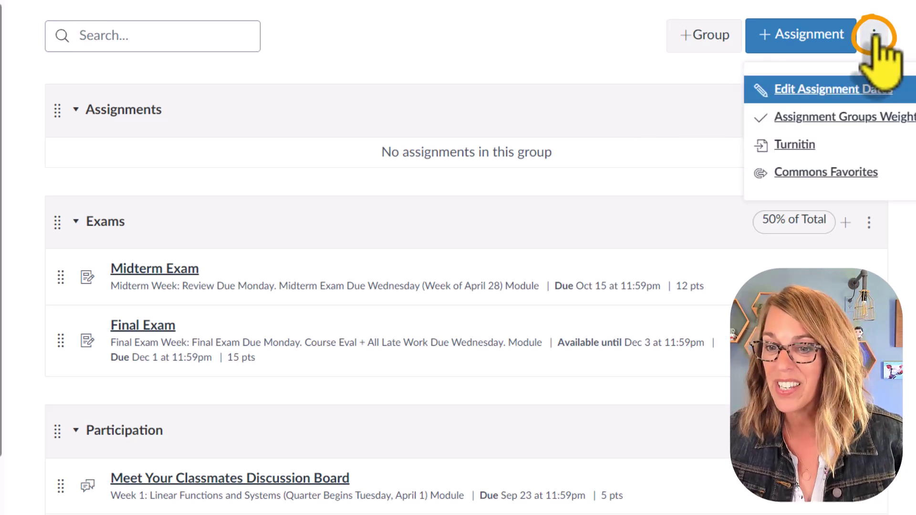
{"action": "left_click", "coordinate": [839, 90]}
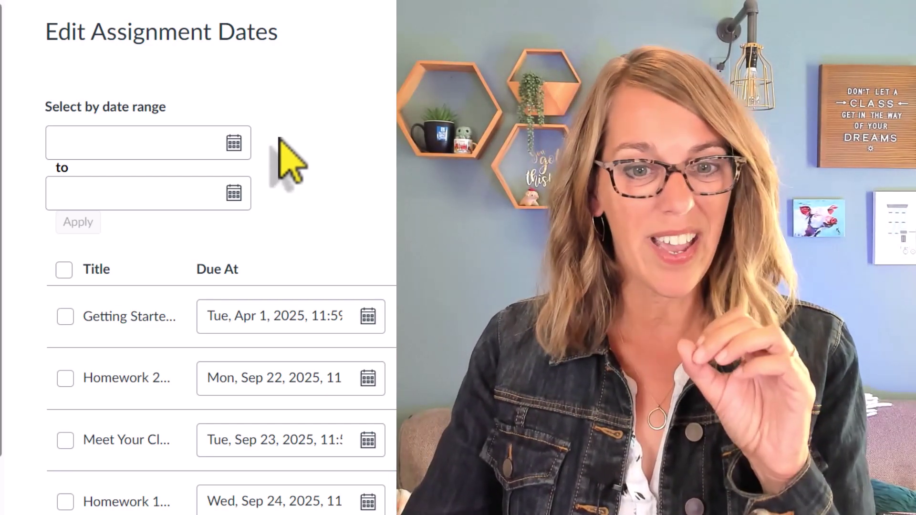
Step: Set the Select by date range filter from January 1, 2025 to August 1, 2025
{"action": "left_click", "coordinate": [233, 143]}
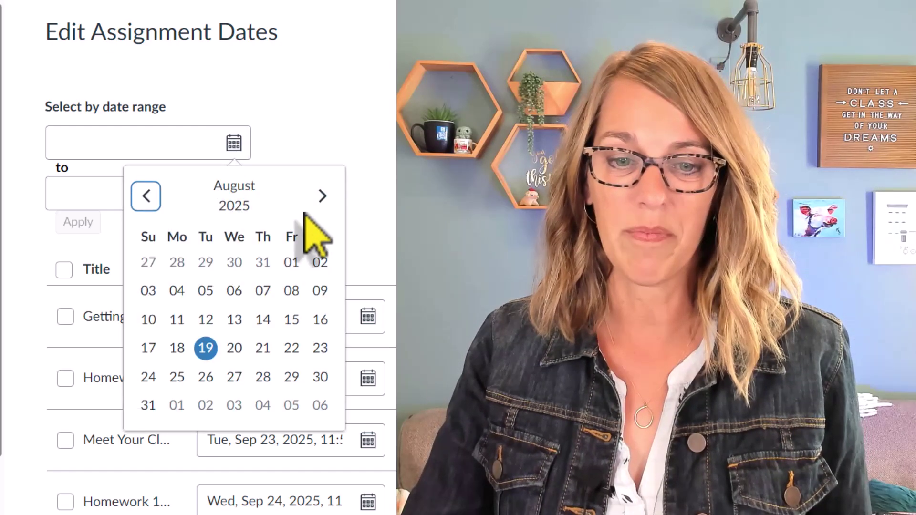
{"action": "left_click", "coordinate": [146, 195]}
{"action": "left_click", "coordinate": [146, 196]}
{"action": "left_click", "coordinate": [146, 196]}
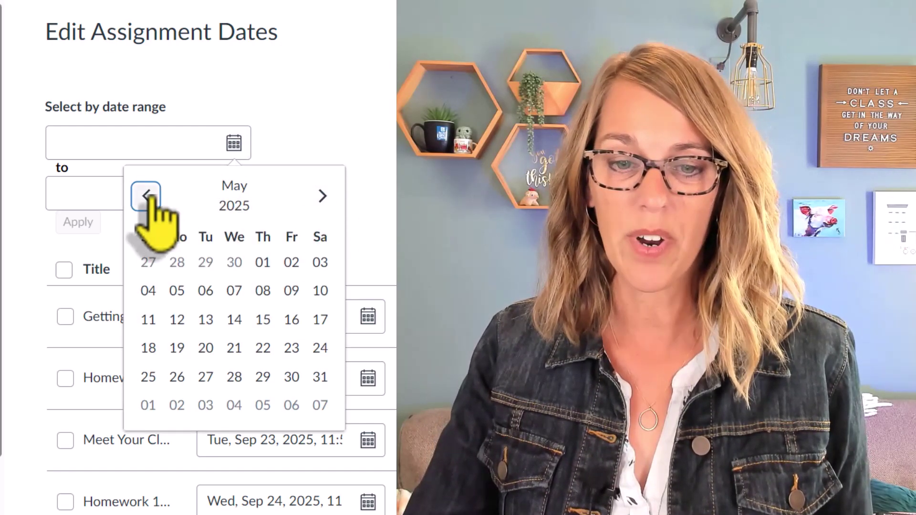
{"action": "left_click", "coordinate": [146, 195]}
{"action": "left_click", "coordinate": [146, 195]}
{"action": "left_click", "coordinate": [146, 195]}
{"action": "left_click", "coordinate": [146, 196]}
{"action": "left_click", "coordinate": [146, 195]}
{"action": "left_click", "coordinate": [234, 377]}
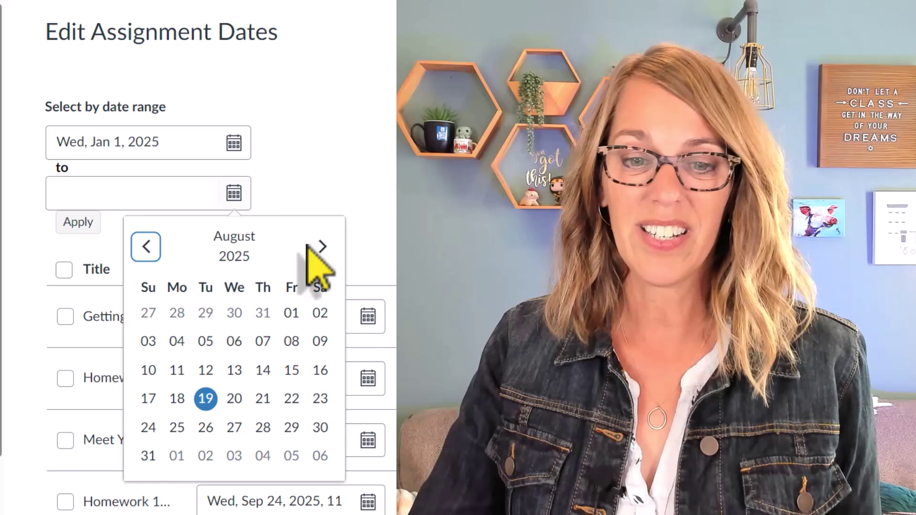
{"action": "left_click", "coordinate": [291, 313]}
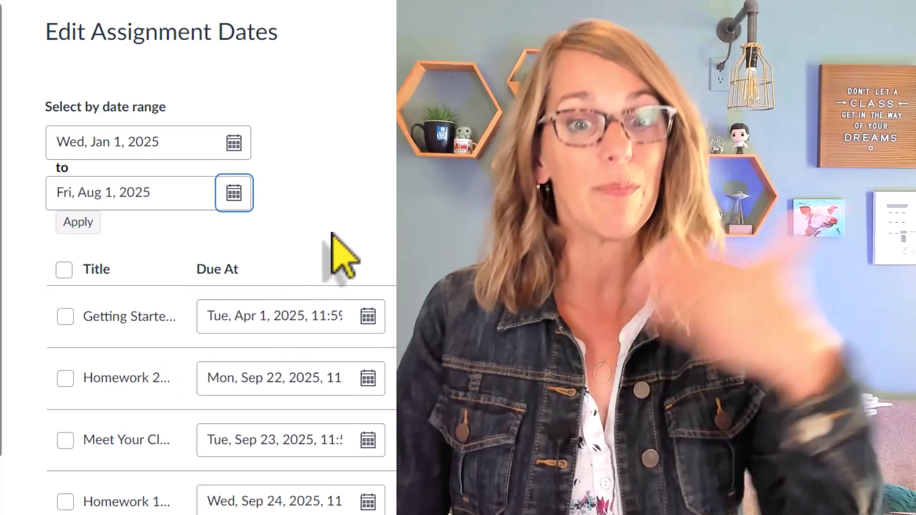
{"action": "scroll", "coordinate": [334, 236], "scroll_direction": "down", "scroll_amount": 2}
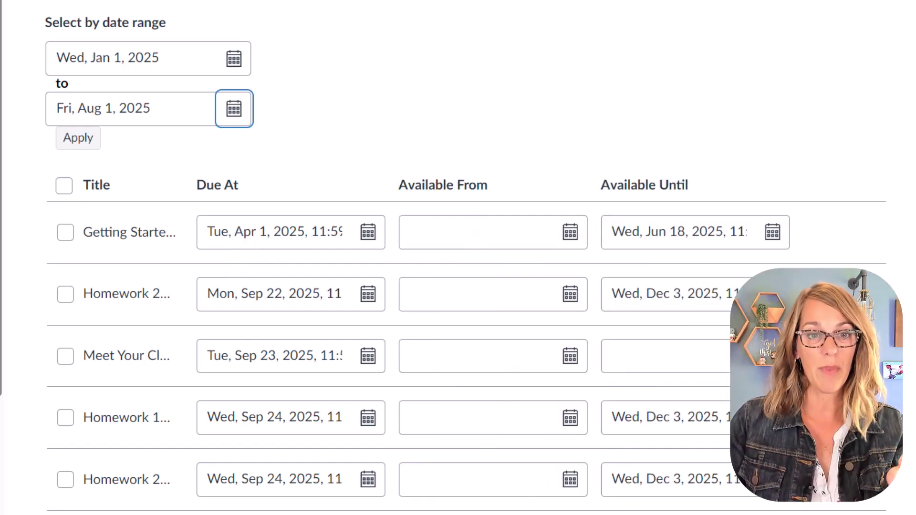
Step: In a new tab, search Google for 'how many days are between april 1st 2025 and september 22 2025' (174 days)
{"action": "key", "text": "ctrl+t"}
{"action": "left_click", "coordinate": [177, 262]}
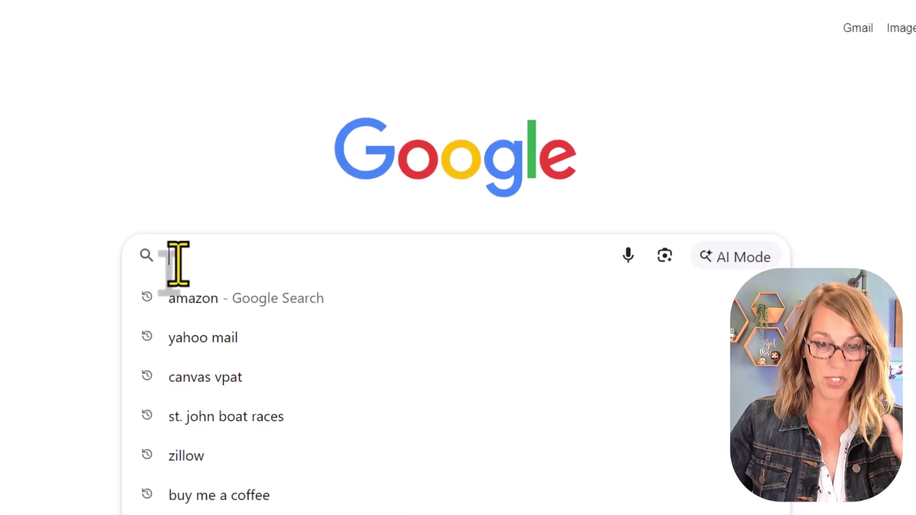
{"action": "type", "text": "howma"}
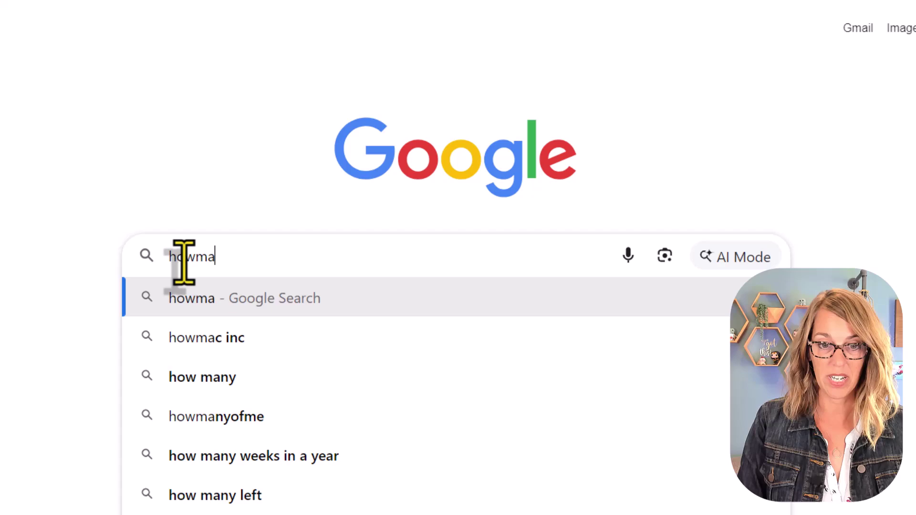
{"action": "key", "text": "BackSpace"}
{"action": "key", "text": "BackSpace"}
{"action": "type", "text": "many days are between april 1st 2025 and s"}
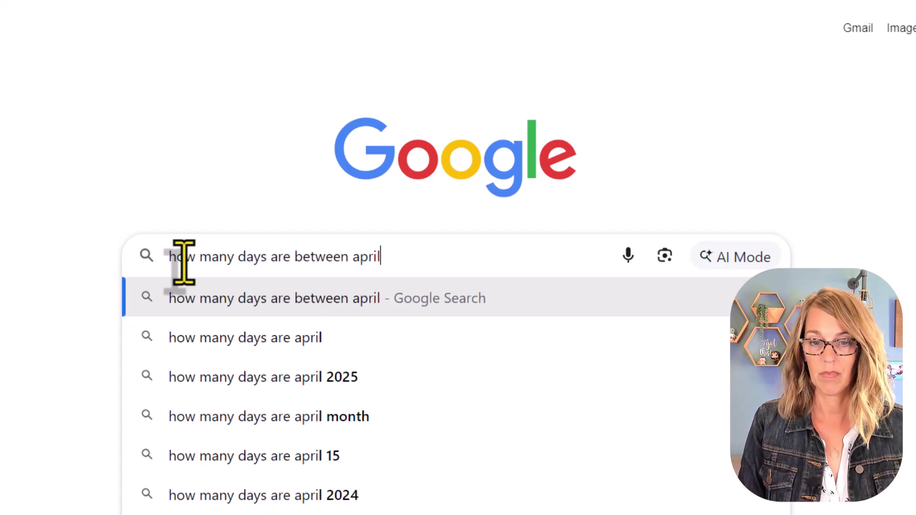
{"action": "type", "text": "eptember 22 2025"}
{"action": "key", "text": "Return"}
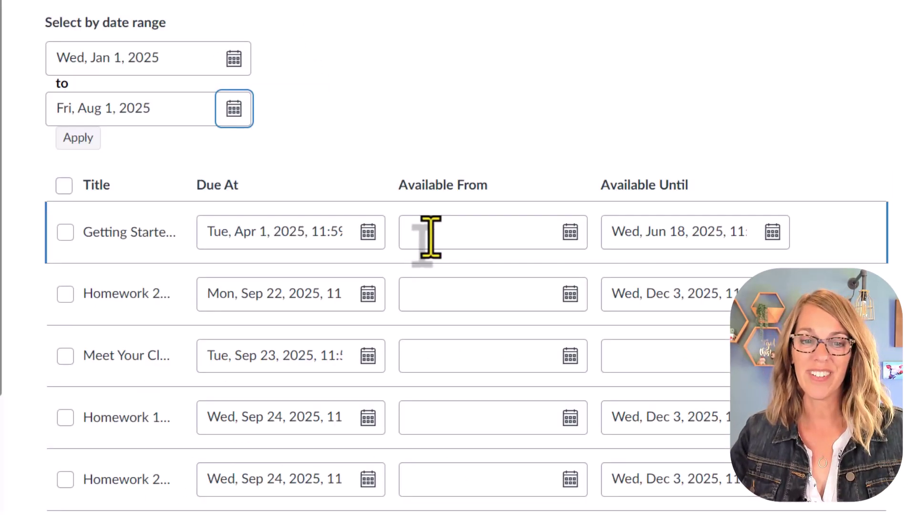
Step: Apply the date range to select the assignments dated between Jan 1 and Aug 1, 2025
{"action": "scroll", "coordinate": [426, 240], "scroll_direction": "up", "scroll_amount": 2}
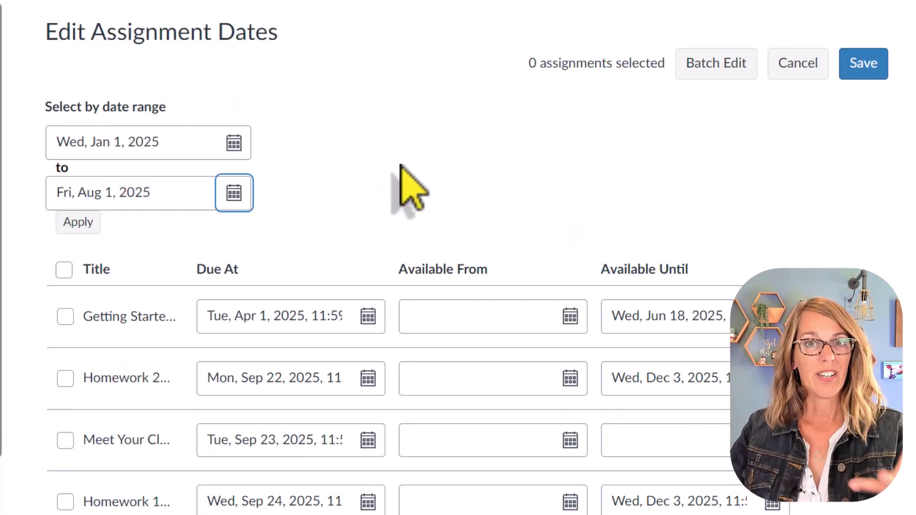
{"action": "left_click", "coordinate": [87, 223]}
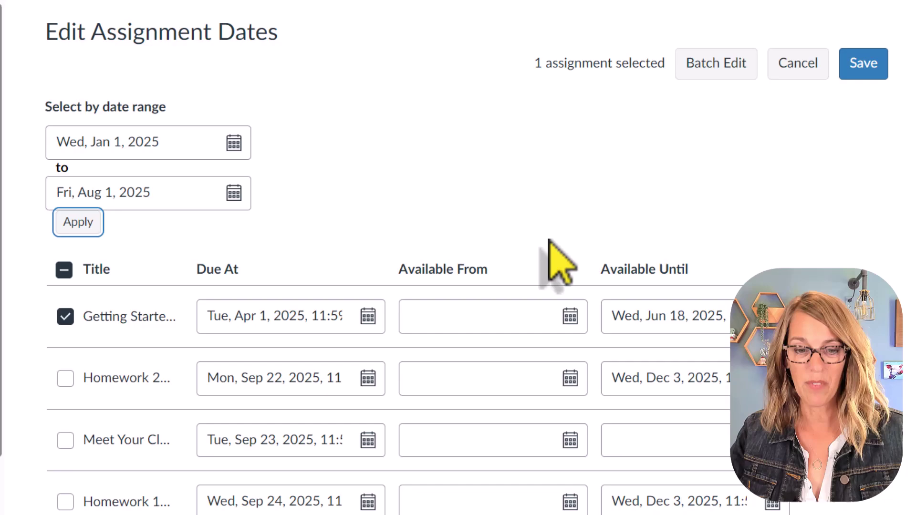
{"action": "scroll", "coordinate": [544, 291], "scroll_direction": "down", "scroll_amount": 20}
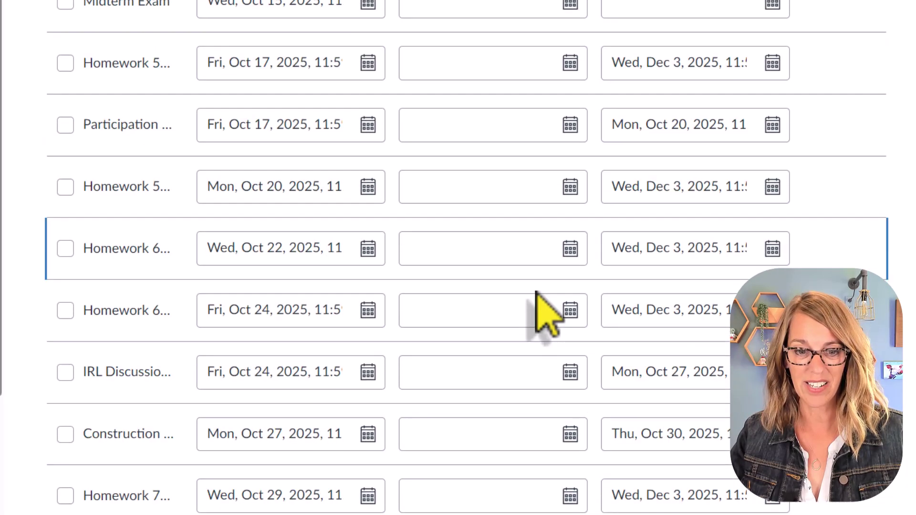
{"action": "scroll", "coordinate": [535, 290], "scroll_direction": "down", "scroll_amount": 8}
{"action": "scroll", "coordinate": [533, 291], "scroll_direction": "up", "scroll_amount": 20}
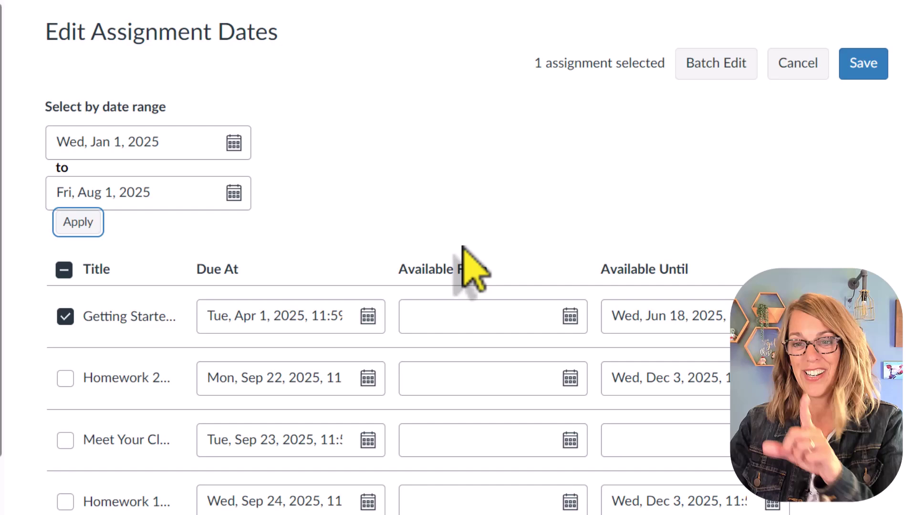
Step: Batch-shift the selected dates by 174 days so Getting Started is due Mon, Sep 22, 2025
{"action": "left_click", "coordinate": [718, 71]}
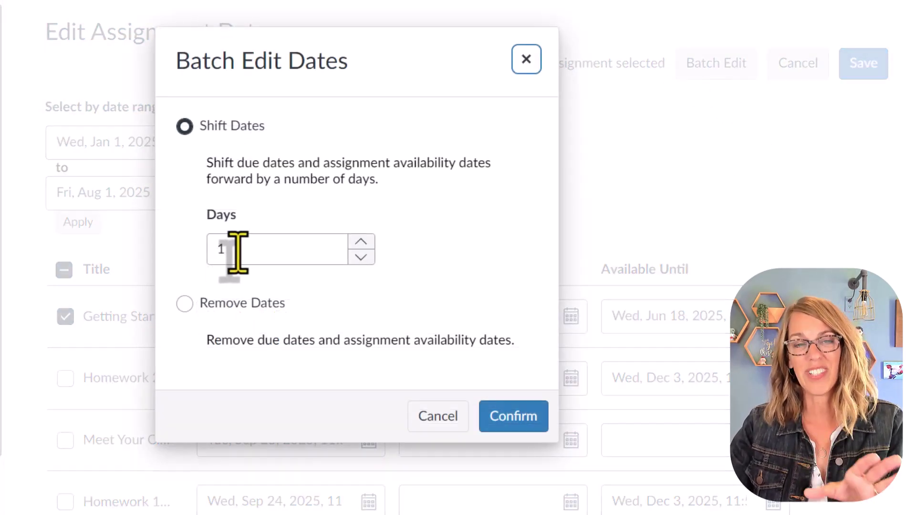
{"action": "left_click", "coordinate": [237, 253]}
{"action": "left_click_drag", "start_coordinate": [215, 250], "coordinate": [277, 242]}
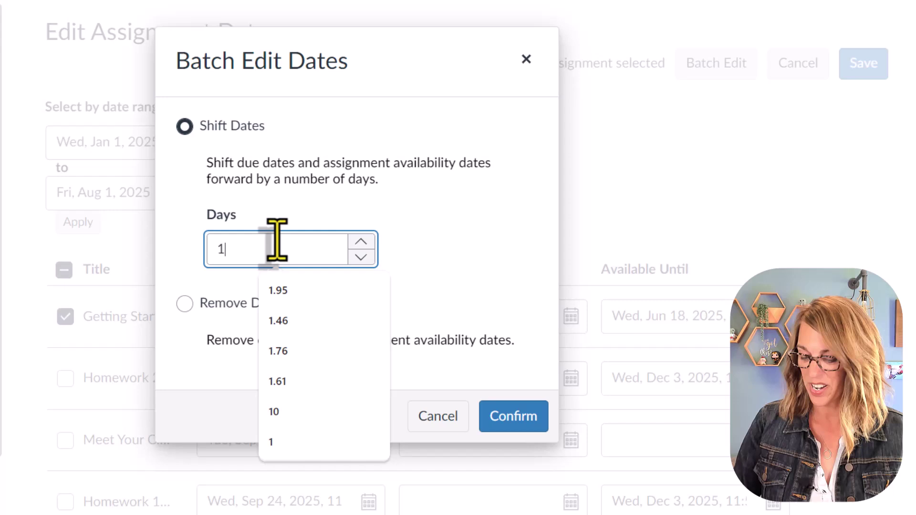
{"action": "type", "text": "74"}
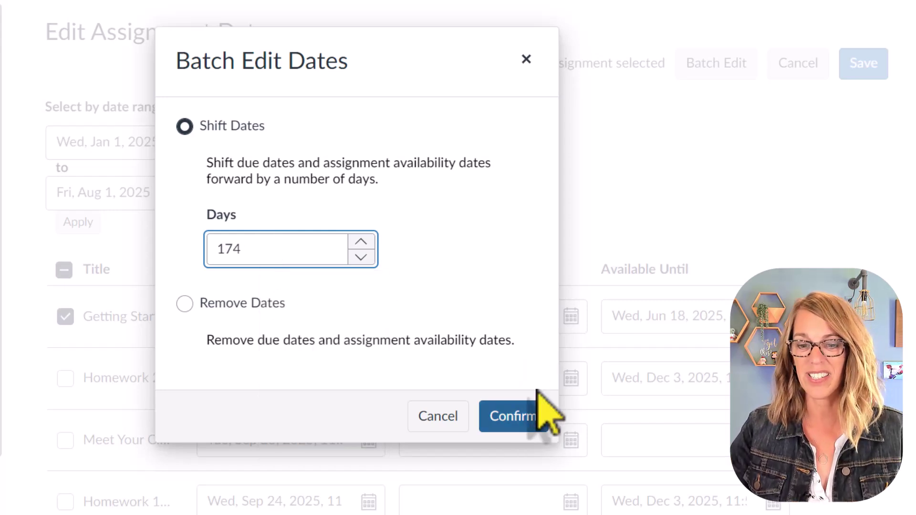
{"action": "left_click", "coordinate": [520, 413]}
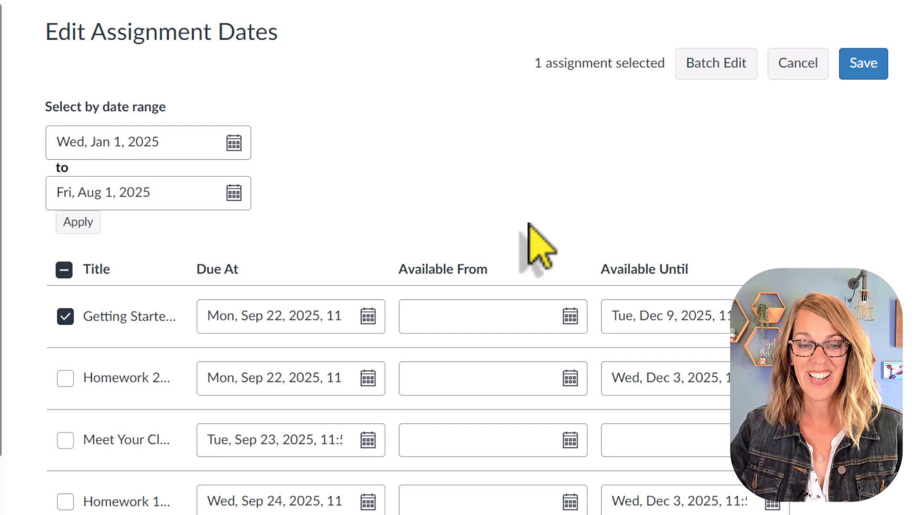
{"action": "scroll", "coordinate": [530, 258], "scroll_direction": "down", "scroll_amount": 4}
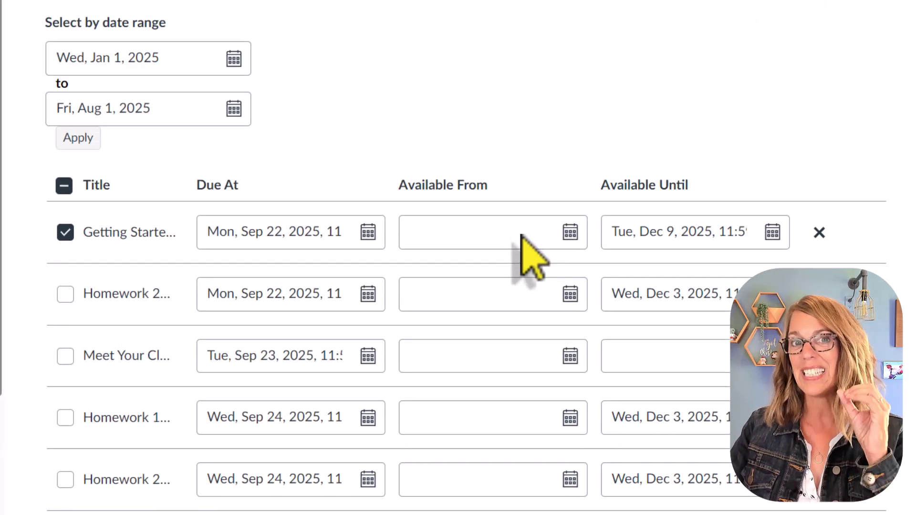
{"action": "scroll", "coordinate": [521, 235], "scroll_direction": "down", "scroll_amount": 4}
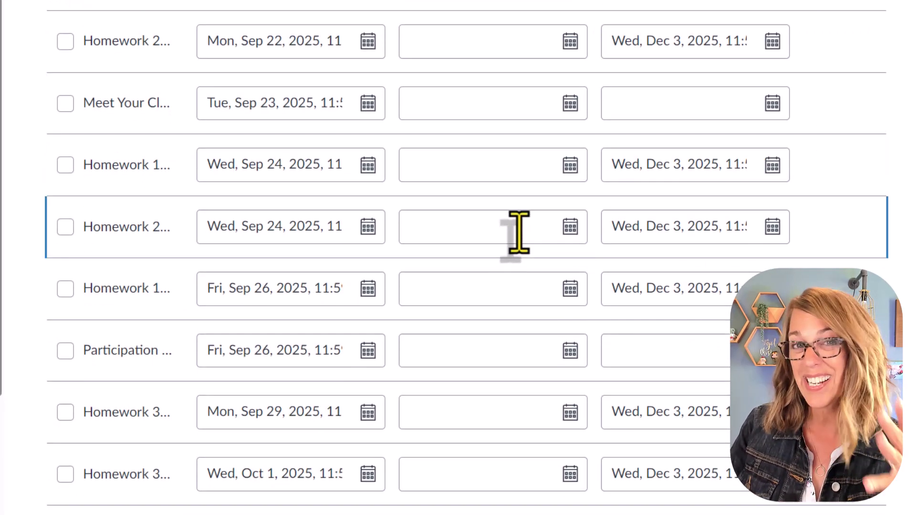
{"action": "scroll", "coordinate": [512, 233], "scroll_direction": "down", "scroll_amount": 2}
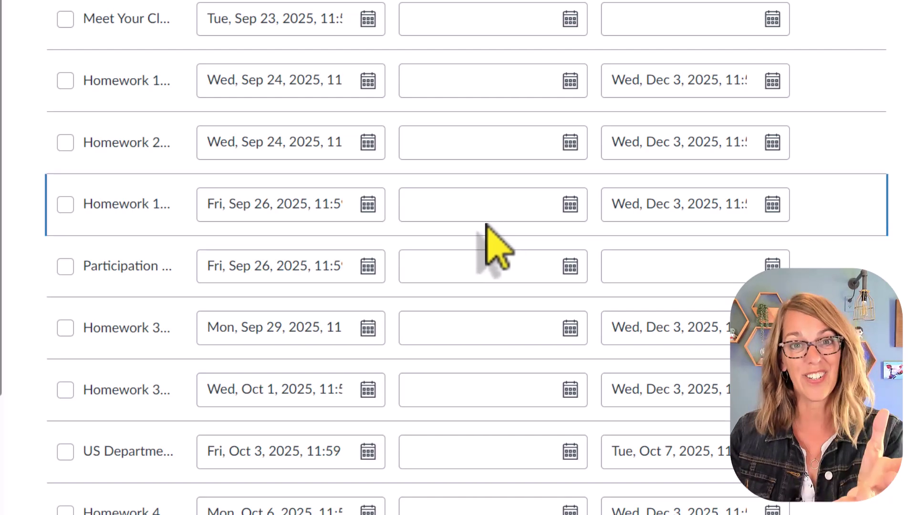
{"action": "scroll", "coordinate": [486, 219], "scroll_direction": "down", "scroll_amount": 6}
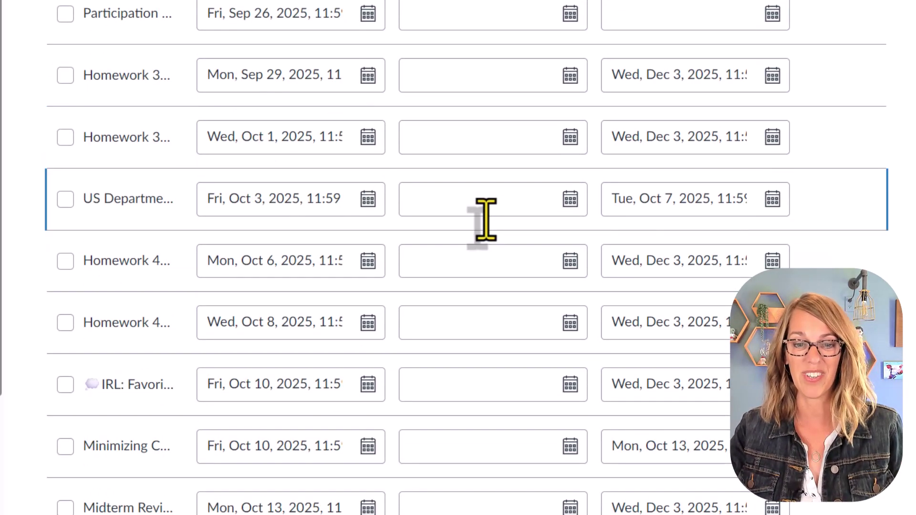
{"action": "scroll", "coordinate": [486, 219], "scroll_direction": "down", "scroll_amount": 20}
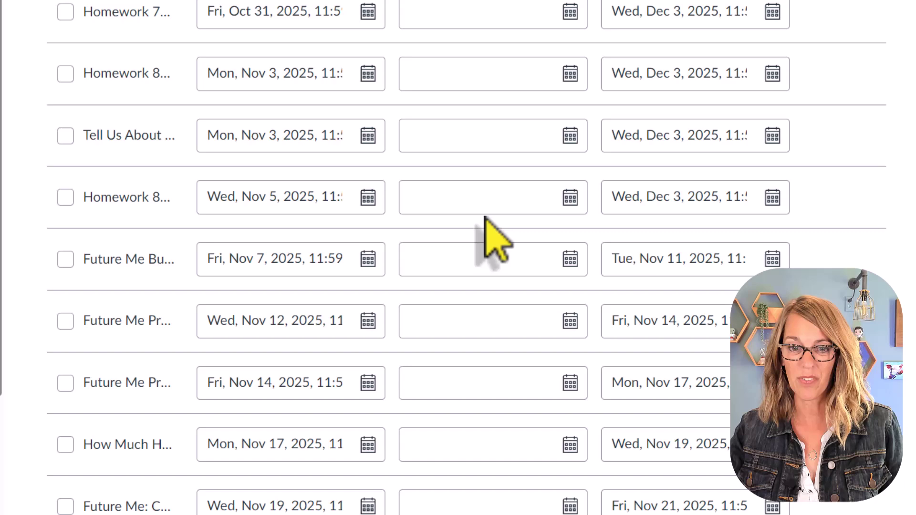
{"action": "scroll", "coordinate": [486, 220], "scroll_direction": "down", "scroll_amount": 8}
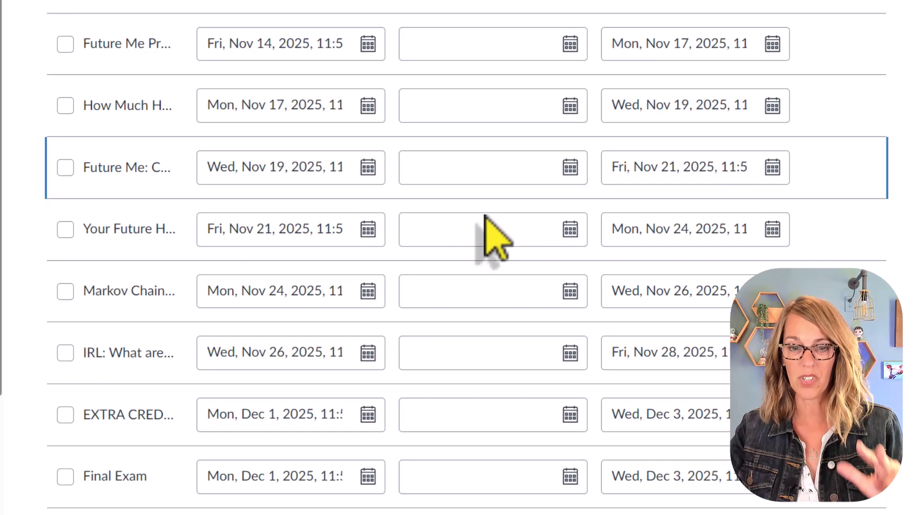
{"action": "scroll", "coordinate": [496, 236], "scroll_direction": "down", "scroll_amount": 2}
{"action": "scroll", "coordinate": [484, 224], "scroll_direction": "up", "scroll_amount": 20}
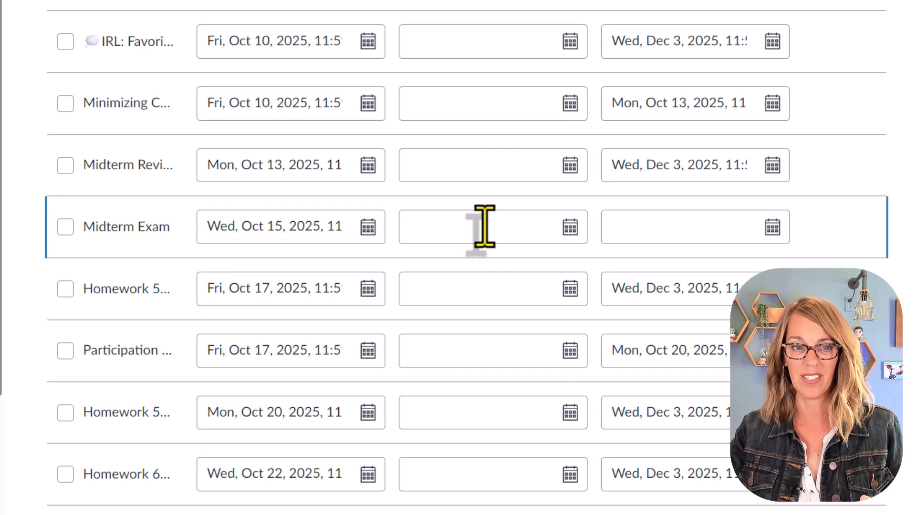
{"action": "scroll", "coordinate": [485, 226], "scroll_direction": "up", "scroll_amount": 15}
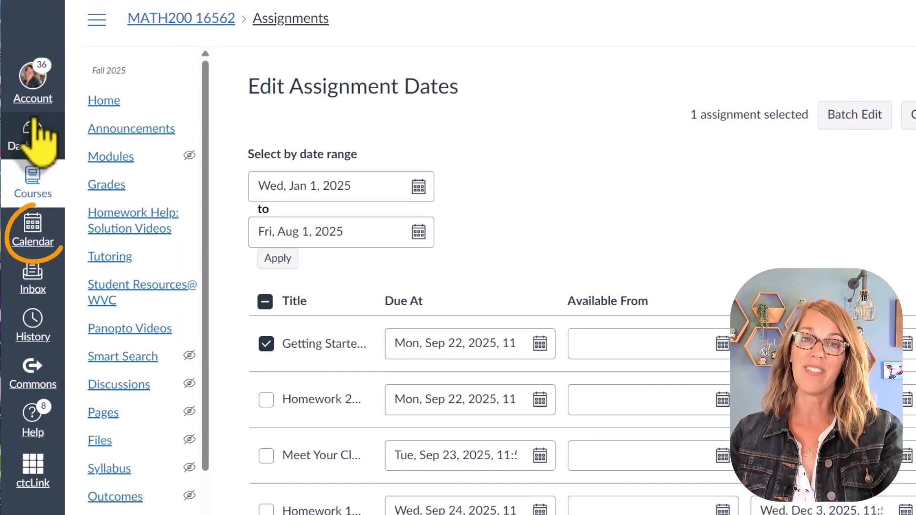
Step: Show only MATH200 16562 events in the Calendar and go to September 2025
{"action": "left_click", "coordinate": [33, 239]}
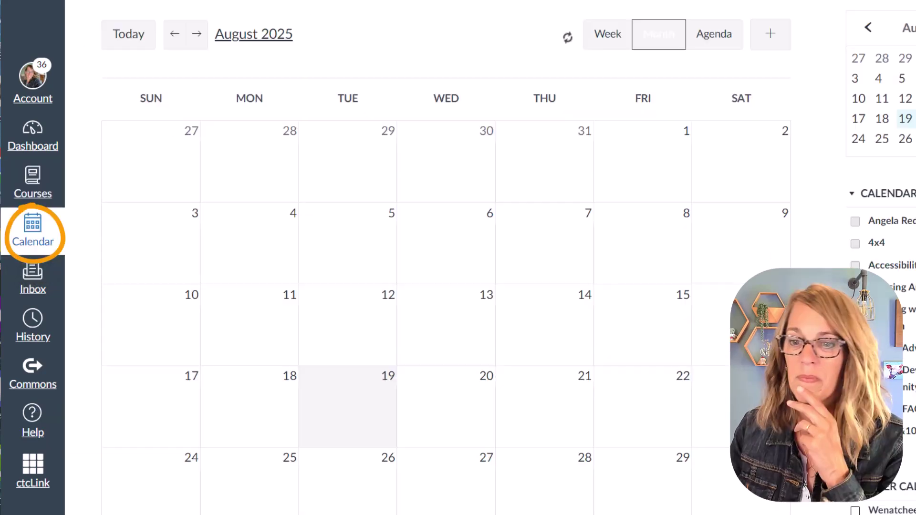
{"action": "scroll", "coordinate": [830, 343], "scroll_direction": "down", "scroll_amount": 5}
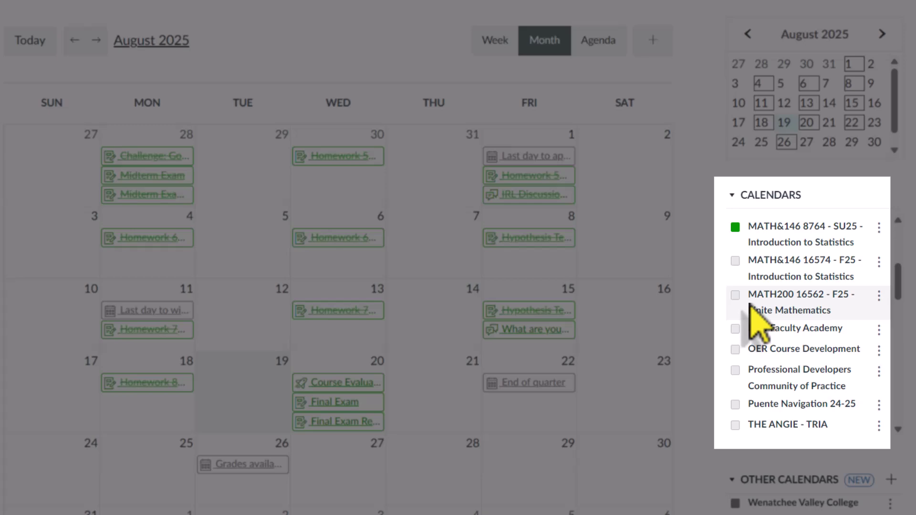
{"action": "left_click", "coordinate": [735, 295]}
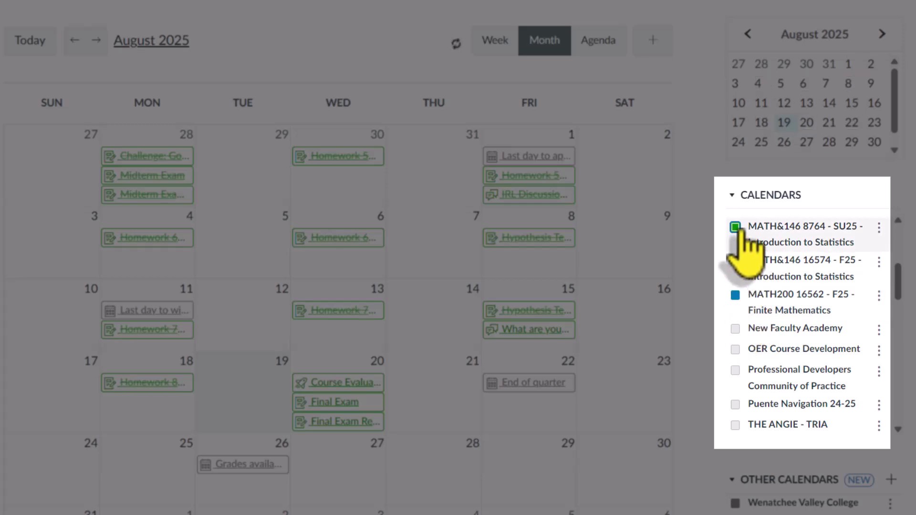
{"action": "left_click", "coordinate": [735, 227]}
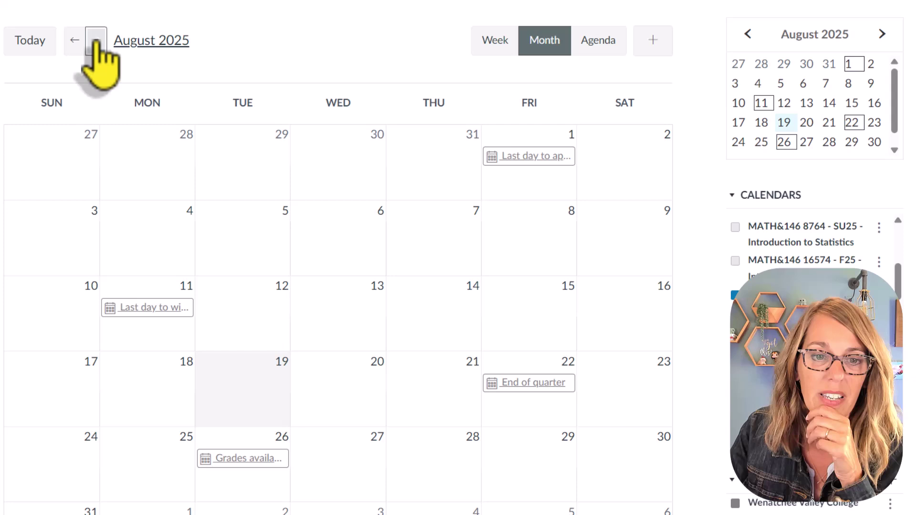
{"action": "left_click", "coordinate": [96, 37]}
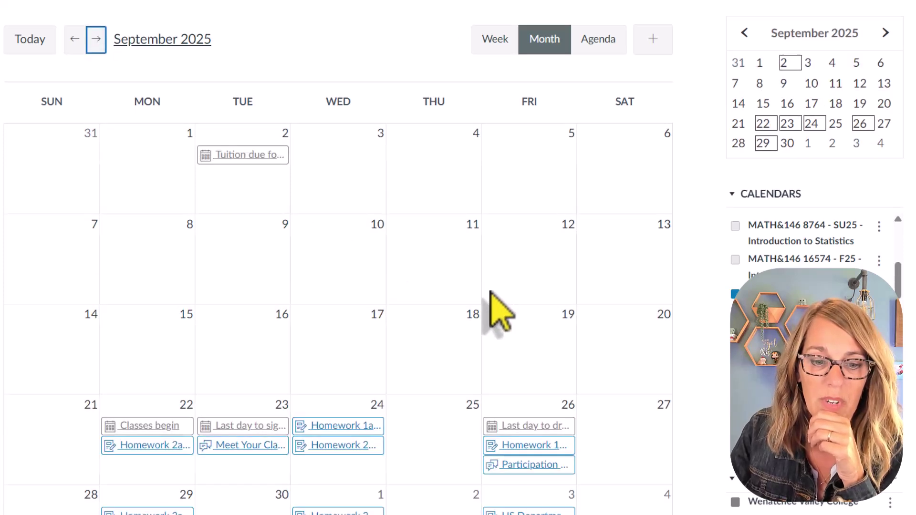
{"action": "scroll", "coordinate": [525, 306], "scroll_direction": "down", "scroll_amount": 2}
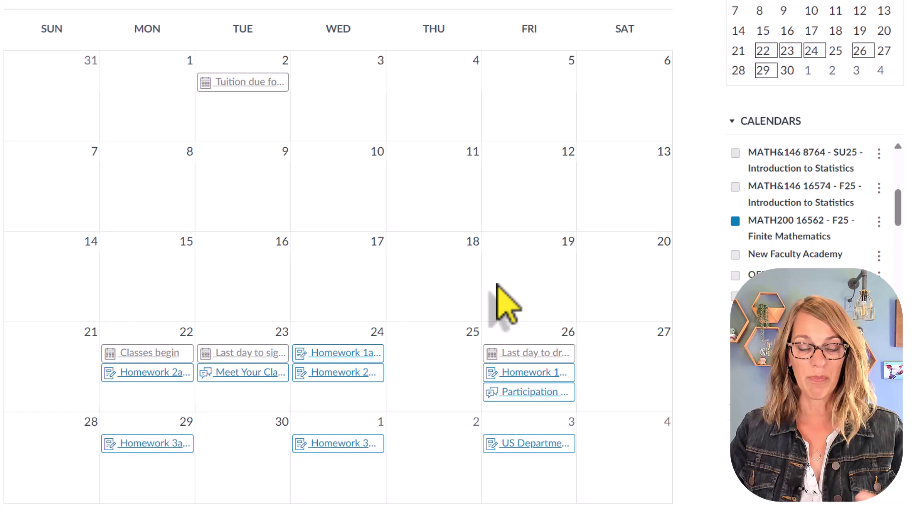
Step: Move Homework 1a to the 24th, 2b to the 1st, 3b to the 3rd, the intro discussion to the 22nd, then view October
{"action": "left_click_drag", "start_coordinate": [244, 353], "coordinate": [224, 355]}
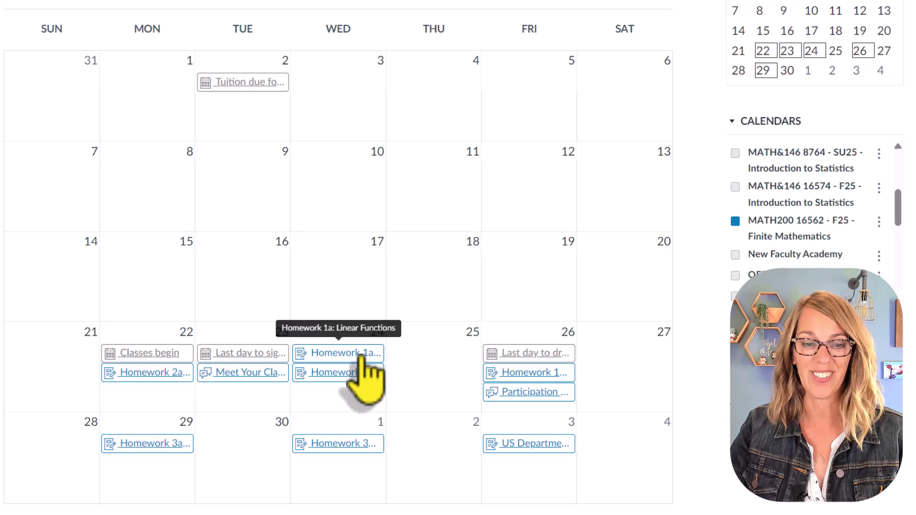
{"action": "left_click_drag", "start_coordinate": [360, 354], "coordinate": [176, 477]}
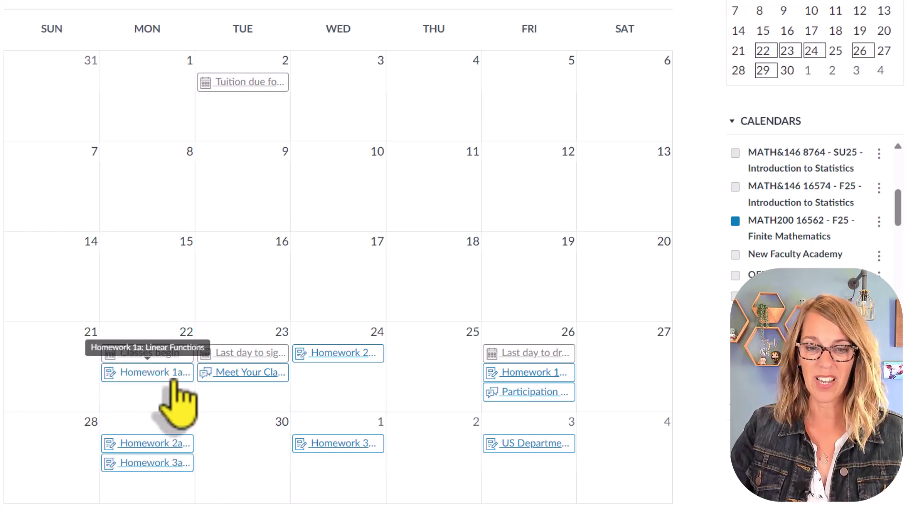
{"action": "left_click_drag", "start_coordinate": [176, 384], "coordinate": [353, 379]}
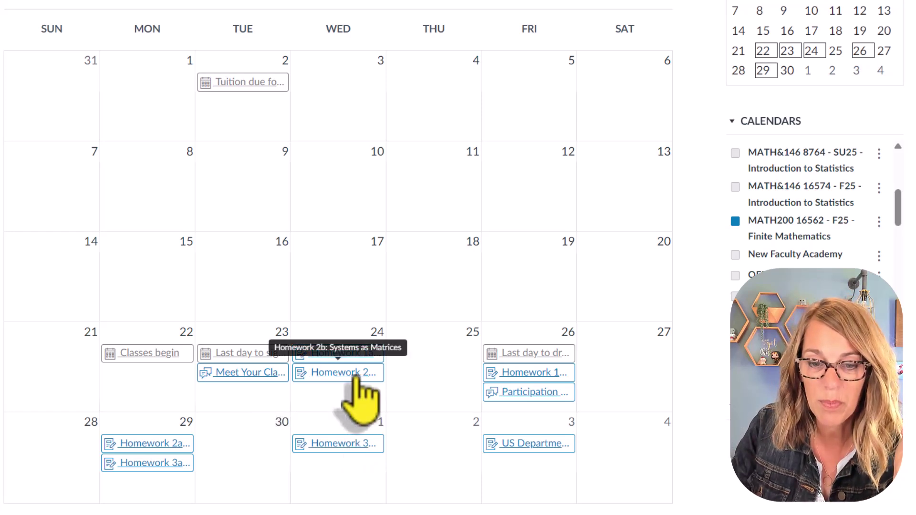
{"action": "left_click_drag", "start_coordinate": [346, 444], "coordinate": [539, 492]}
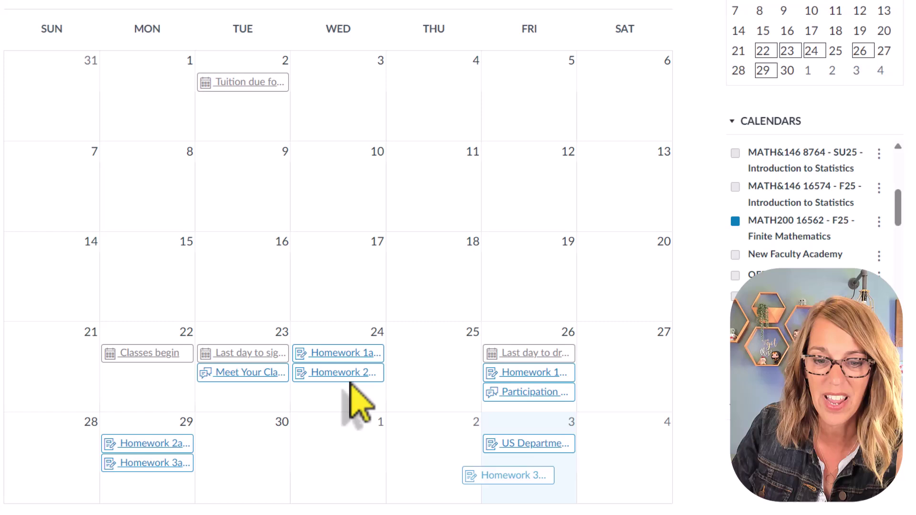
{"action": "left_click_drag", "start_coordinate": [351, 374], "coordinate": [342, 451]}
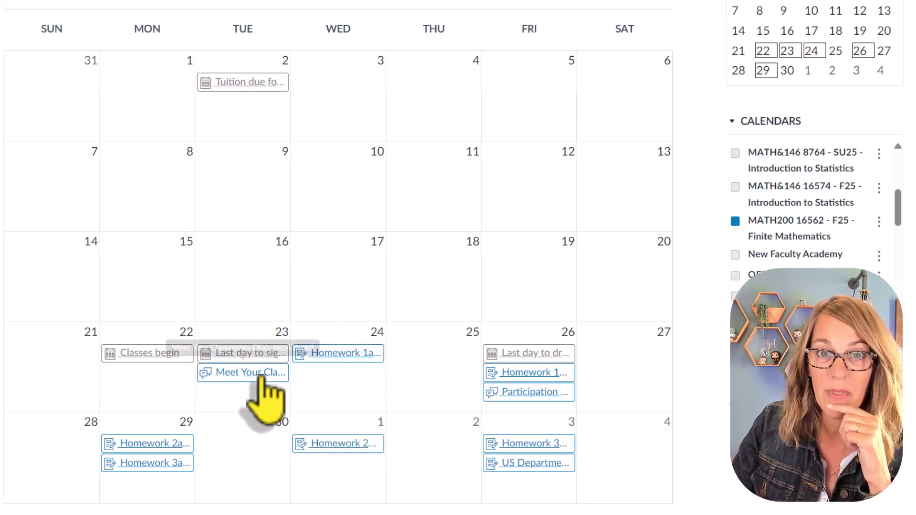
{"action": "left_click_drag", "start_coordinate": [262, 376], "coordinate": [176, 380]}
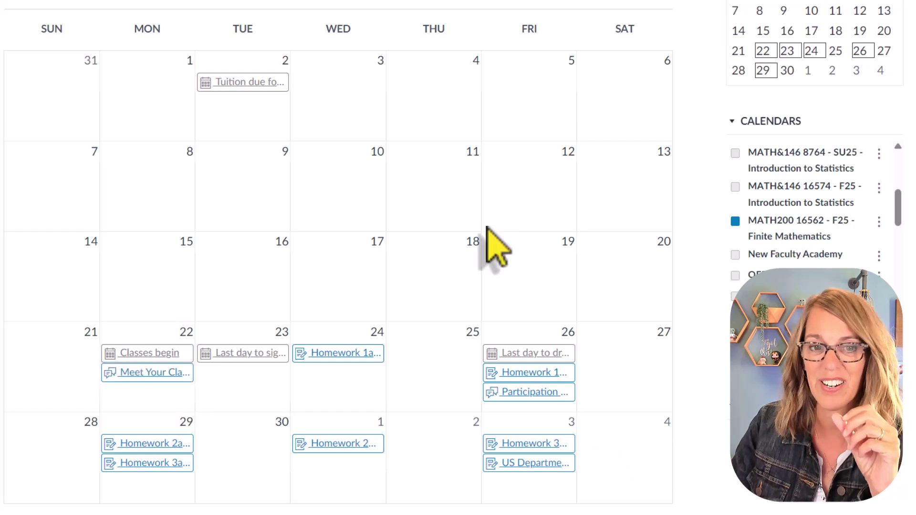
{"action": "scroll", "coordinate": [477, 239], "scroll_direction": "up", "scroll_amount": 2}
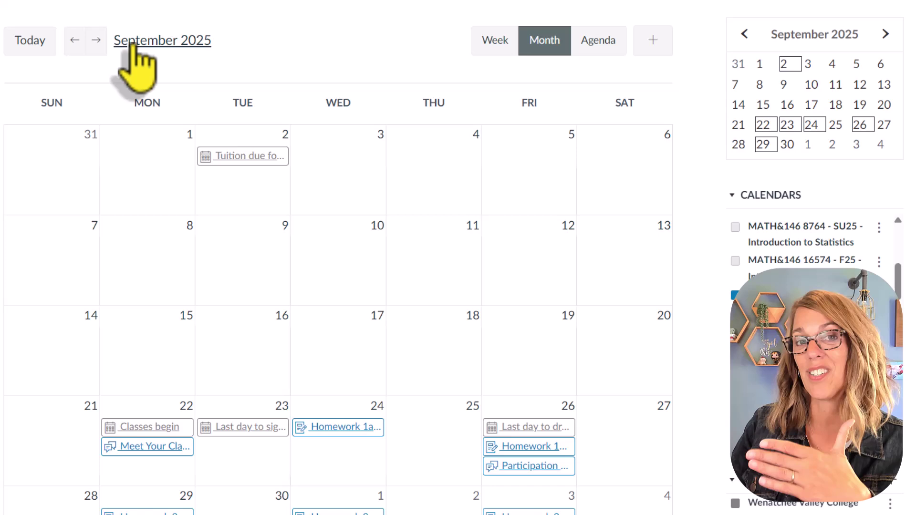
{"action": "left_click", "coordinate": [96, 40]}
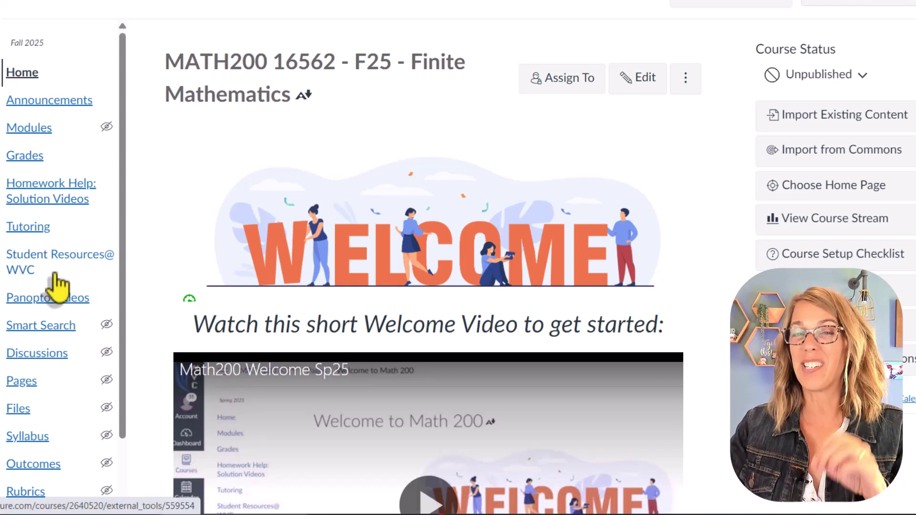
Step: Run the course link validator with unpublished content hidden, listing 12 broken links
{"action": "scroll", "coordinate": [57, 287], "scroll_direction": "down", "scroll_amount": 3}
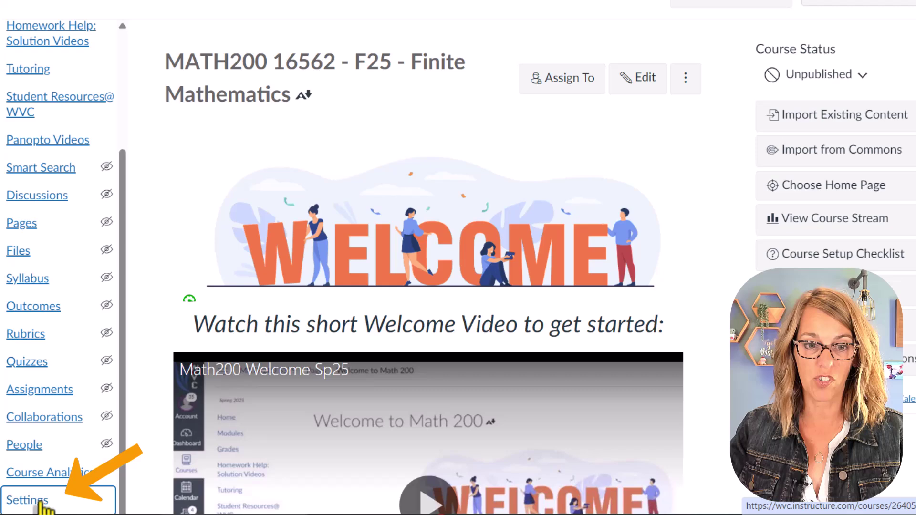
{"action": "left_click", "coordinate": [45, 501]}
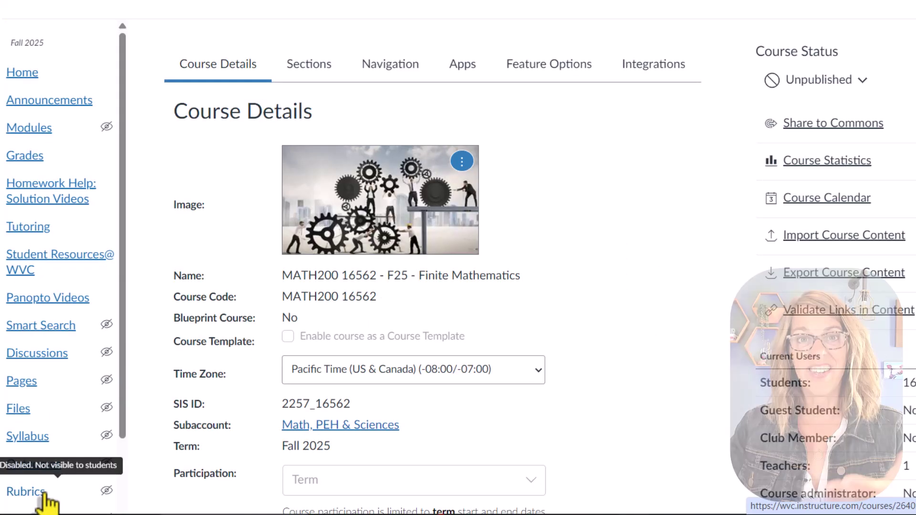
{"action": "left_click", "coordinate": [882, 318]}
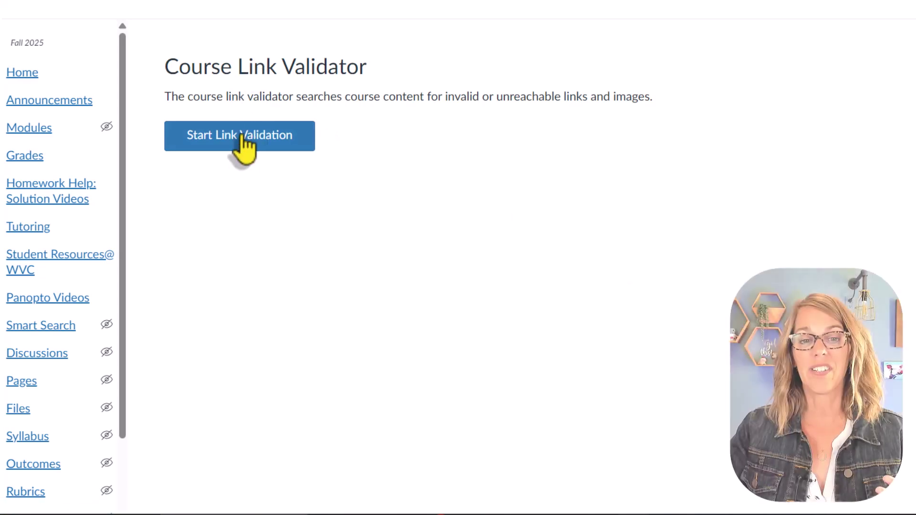
{"action": "left_click", "coordinate": [243, 138]}
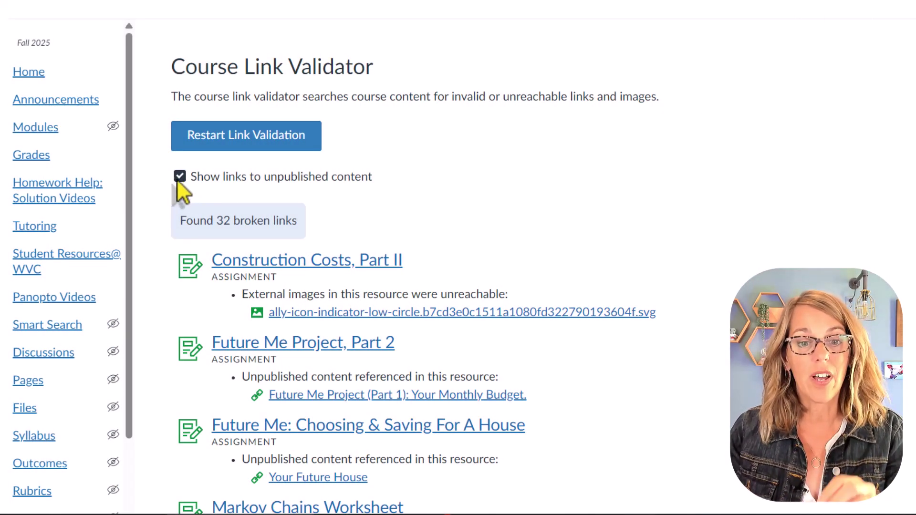
{"action": "left_click", "coordinate": [181, 176]}
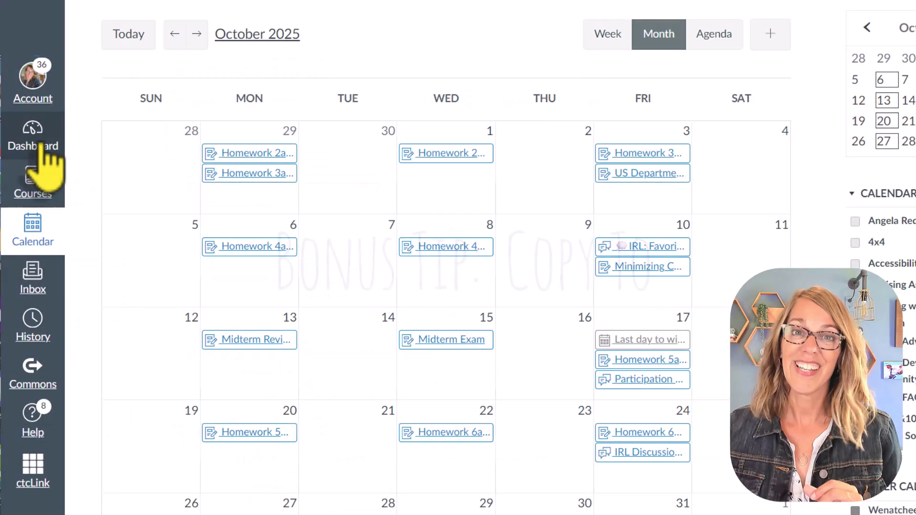
{"action": "left_click", "coordinate": [41, 147]}
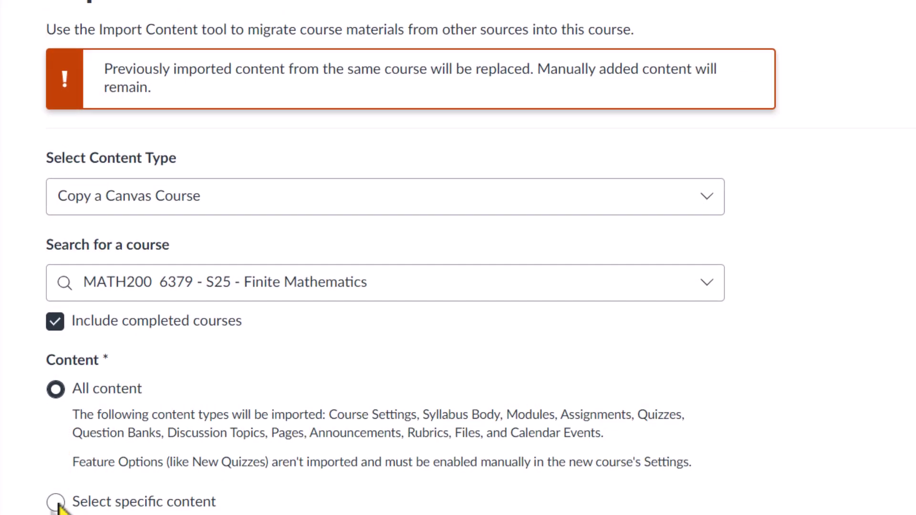
Step: Return to the Dashboard listing 11 published courses, including MATH&146 8764 - SU25
{"action": "left_click", "coordinate": [68, 412]}
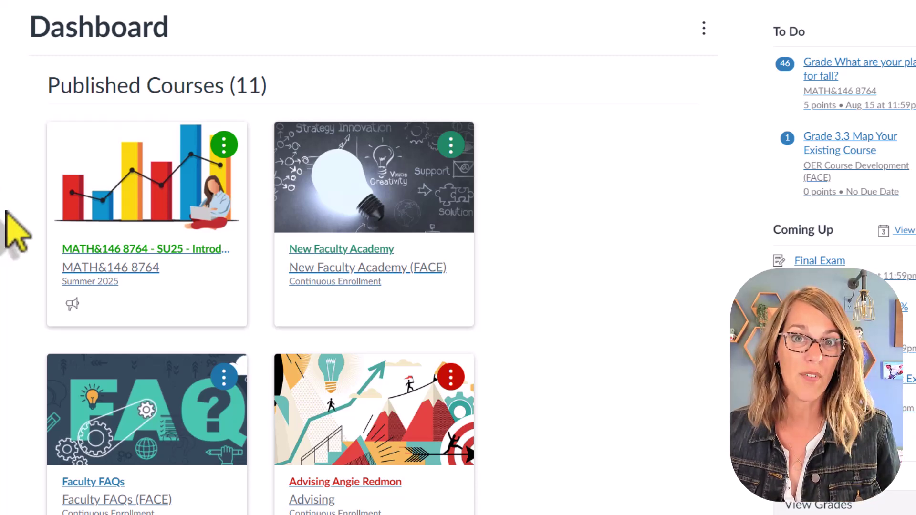
Step: In MATH&146 Modules, expand Getting Started Step #1 and open the TI-84 Calculator page's actions
{"action": "left_click", "coordinate": [145, 250]}
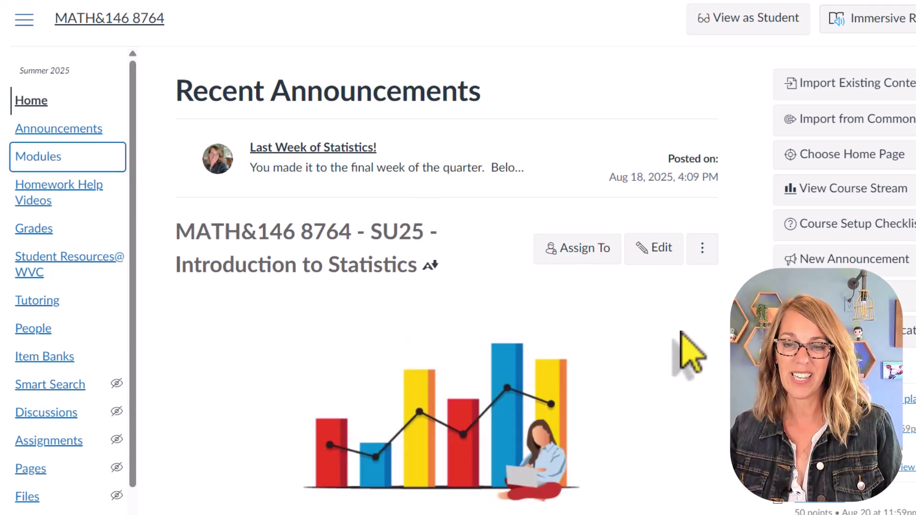
{"action": "key", "text": "Return"}
{"action": "scroll", "coordinate": [351, 333], "scroll_direction": "down", "scroll_amount": 15}
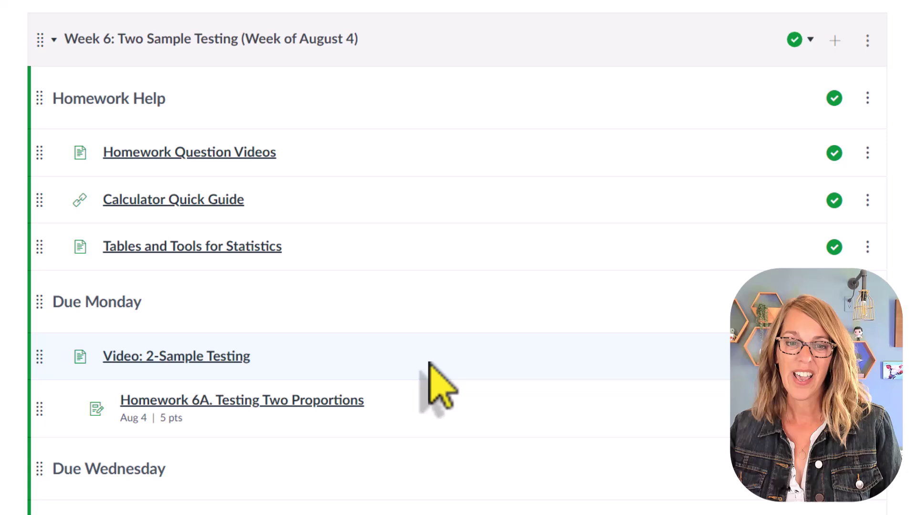
{"action": "scroll", "coordinate": [426, 365], "scroll_direction": "up", "scroll_amount": 15}
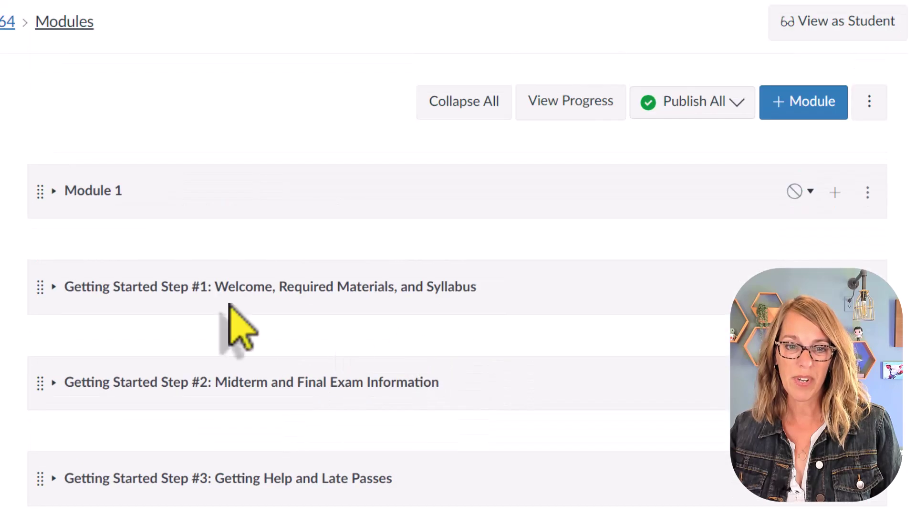
{"action": "left_click", "coordinate": [292, 300]}
{"action": "scroll", "coordinate": [392, 399], "scroll_direction": "down", "scroll_amount": 6}
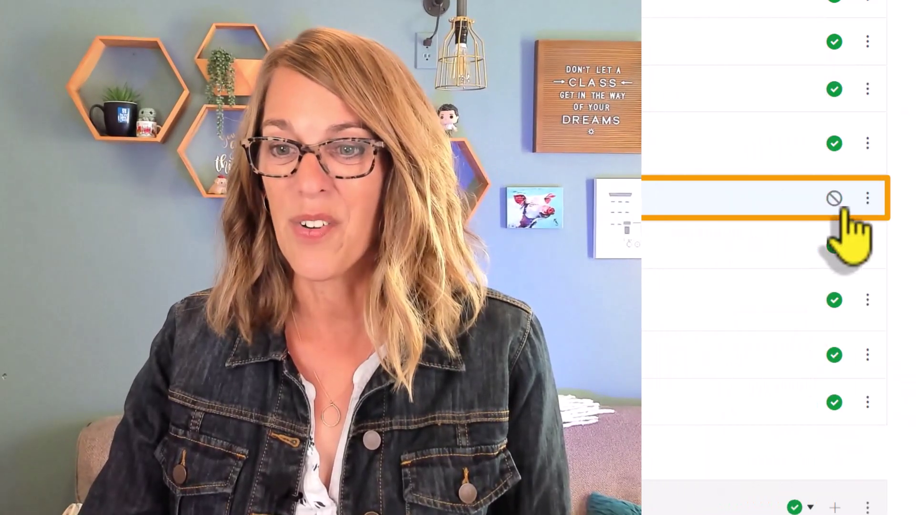
{"action": "left_click", "coordinate": [867, 199]}
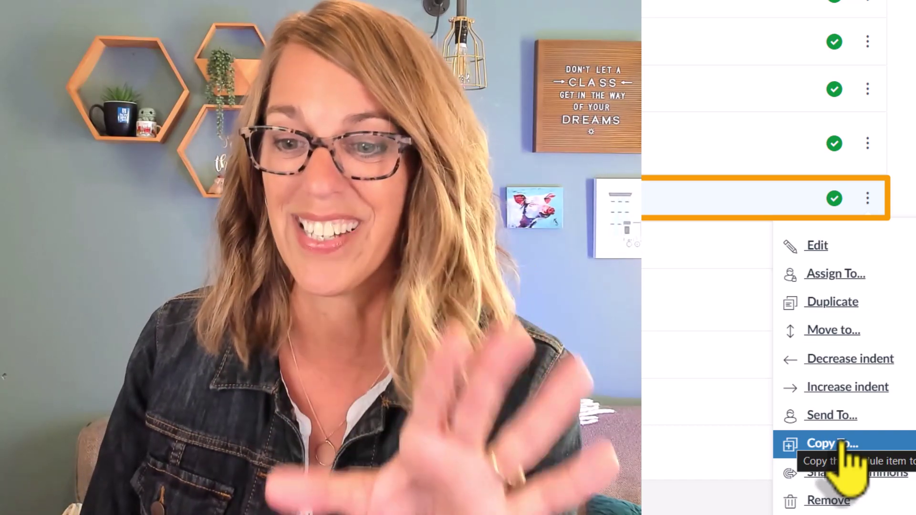
Step: Target the TI-84 page copy at MATH200 16562 - F25, module Getting Started #1: Introduction & Syllabus
{"action": "left_click", "coordinate": [844, 448]}
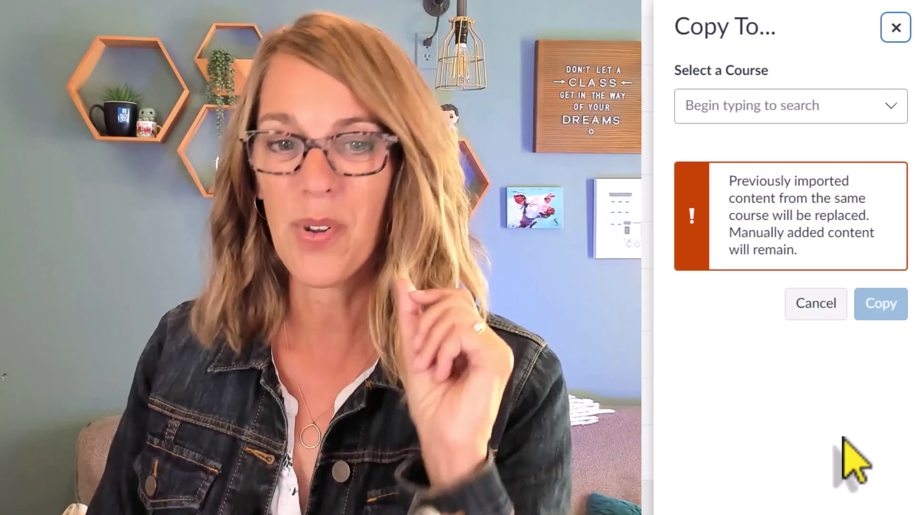
{"action": "left_click", "coordinate": [894, 106]}
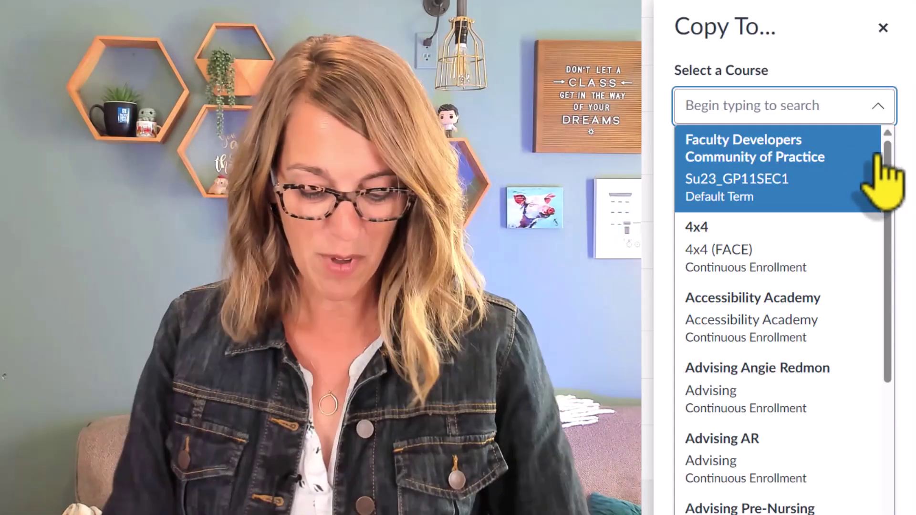
{"action": "type", "text": "F"}
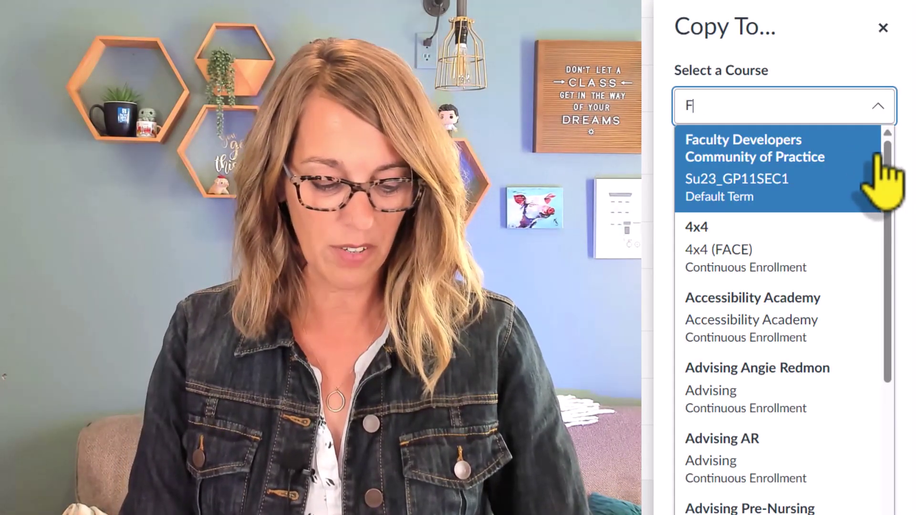
{"action": "type", "text": "25"}
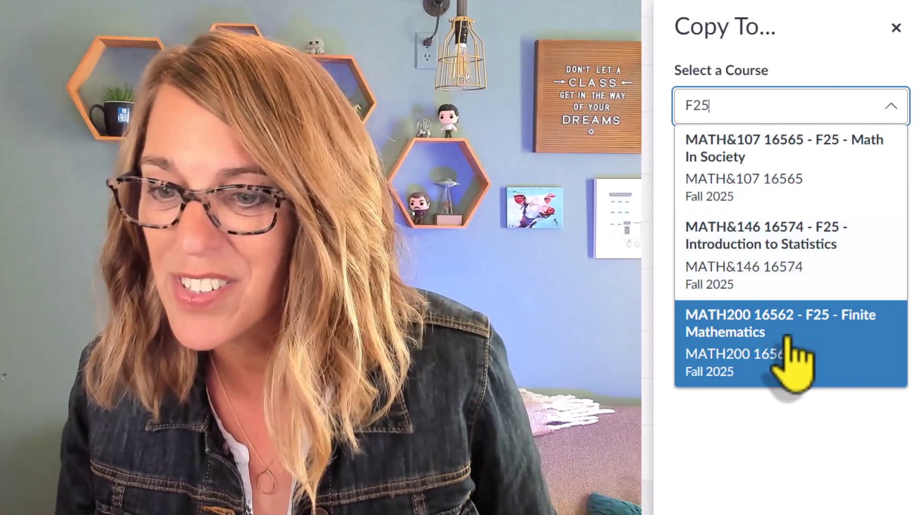
{"action": "left_click", "coordinate": [789, 341]}
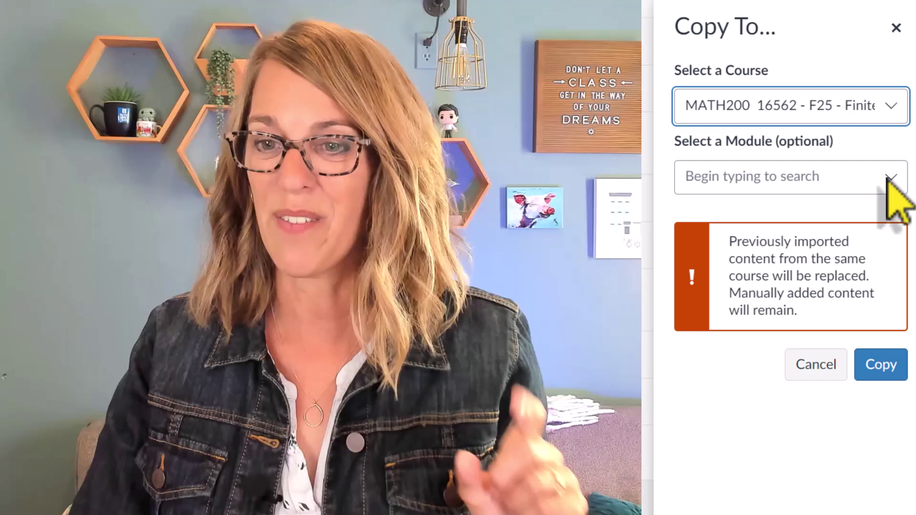
{"action": "left_click", "coordinate": [890, 177]}
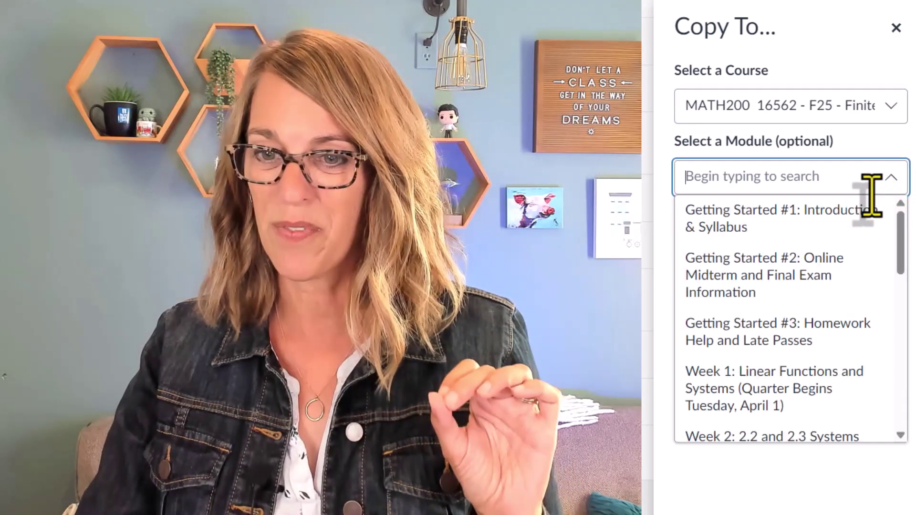
{"action": "left_click", "coordinate": [846, 223]}
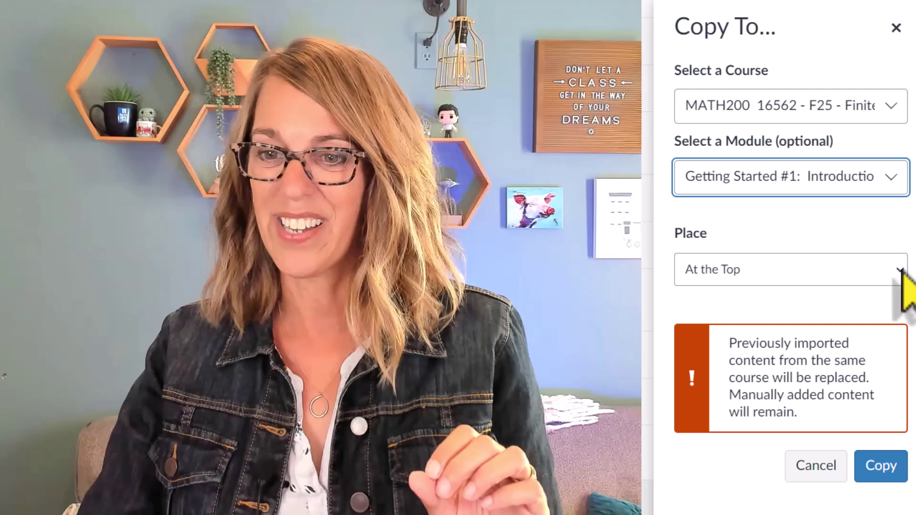
{"action": "left_click", "coordinate": [903, 270]}
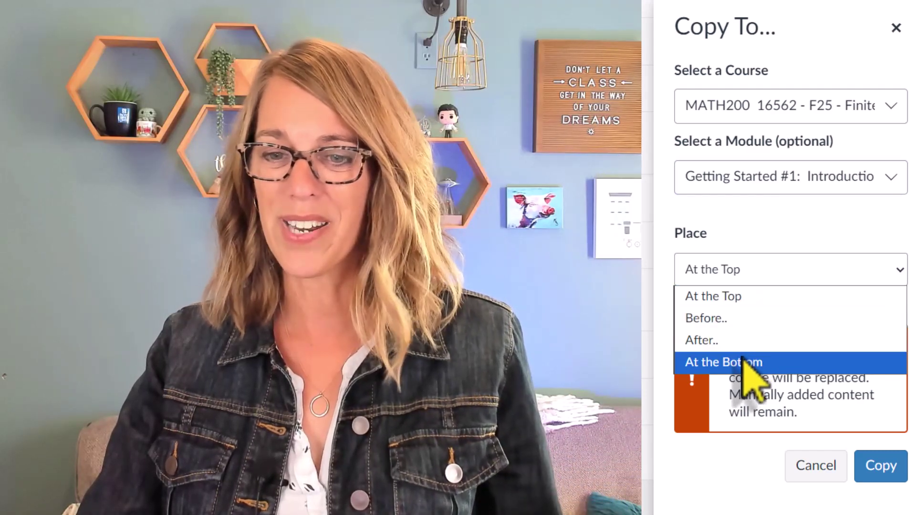